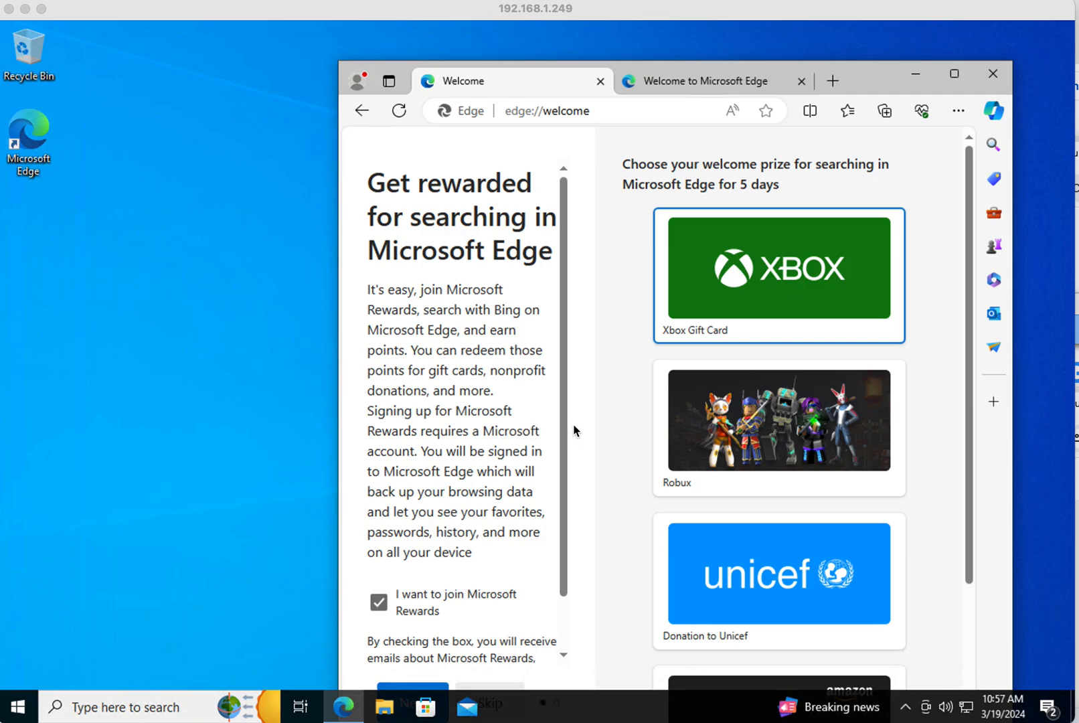
left_click(877, 68)
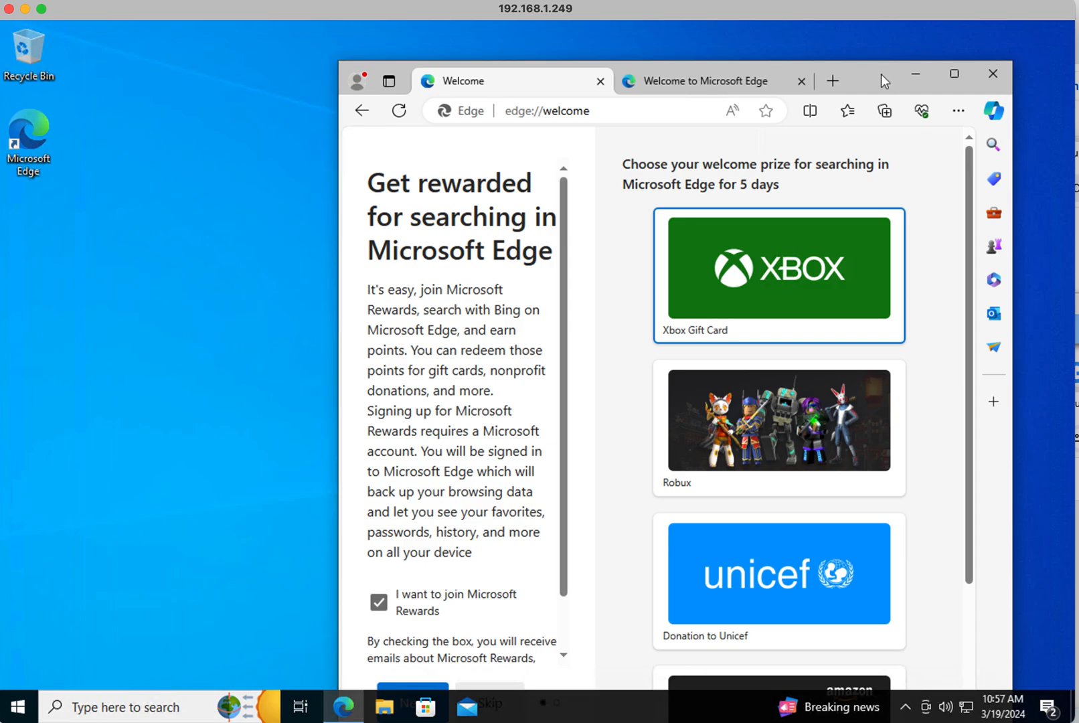
left_click_drag(876, 69, 687, 50)
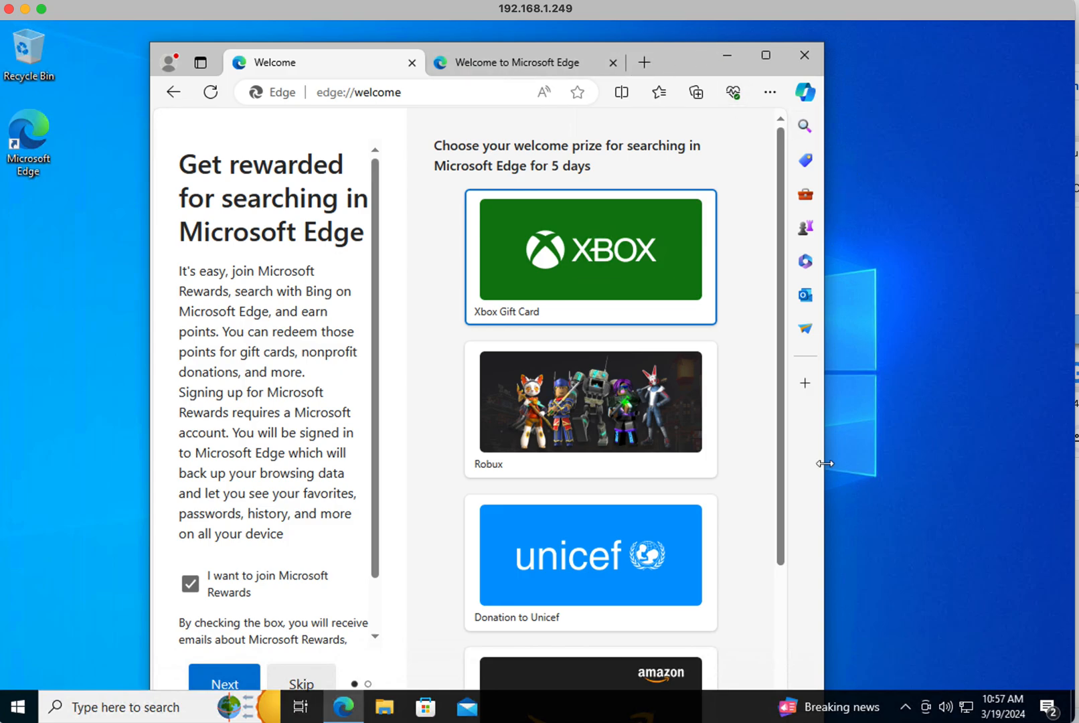
left_click_drag(826, 466, 1026, 494)
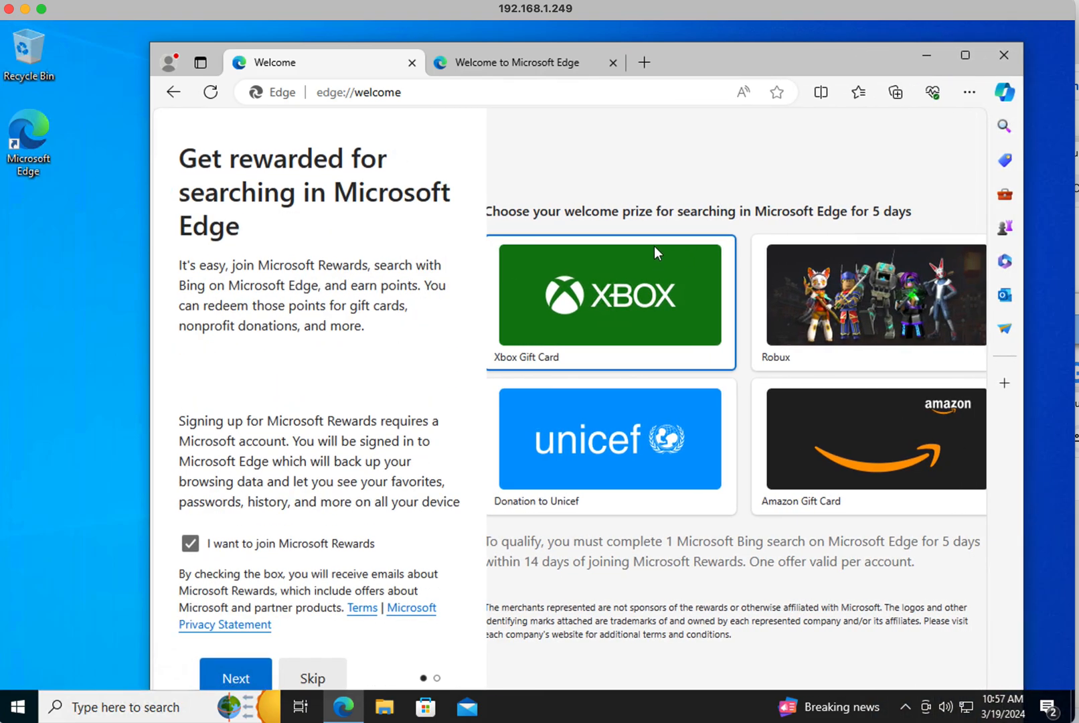
left_click(476, 93)
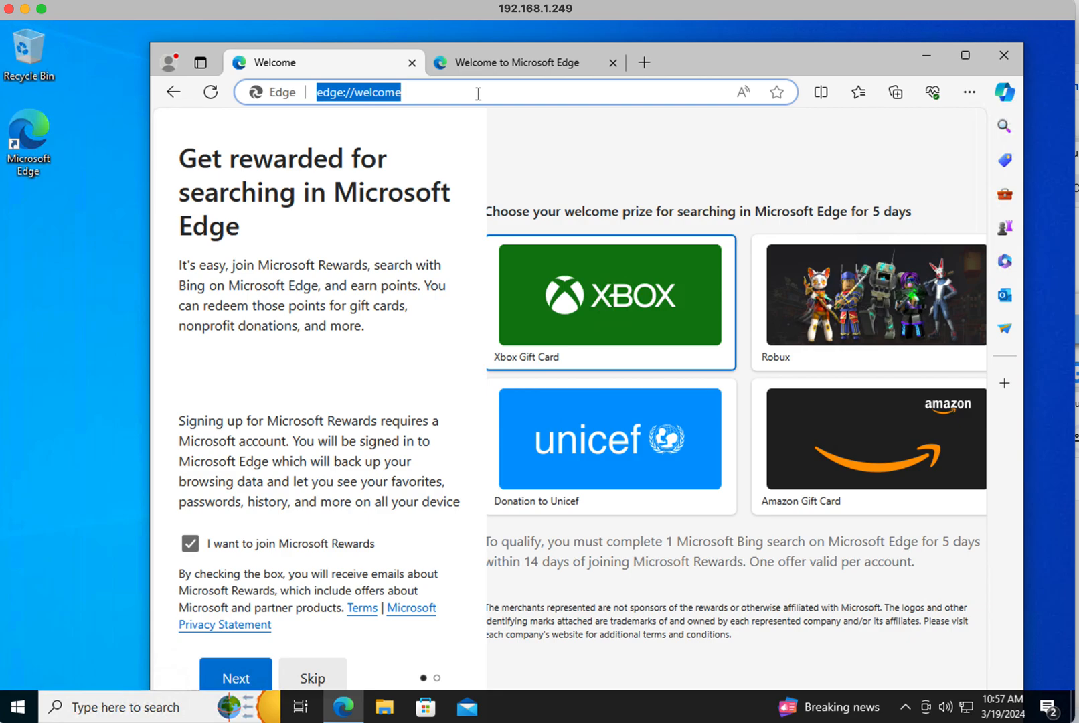
type("https://jeffreyfall.com/CP210x_Universal_Windows_Driver_for_IC7300_RS232_to_USB.zip")
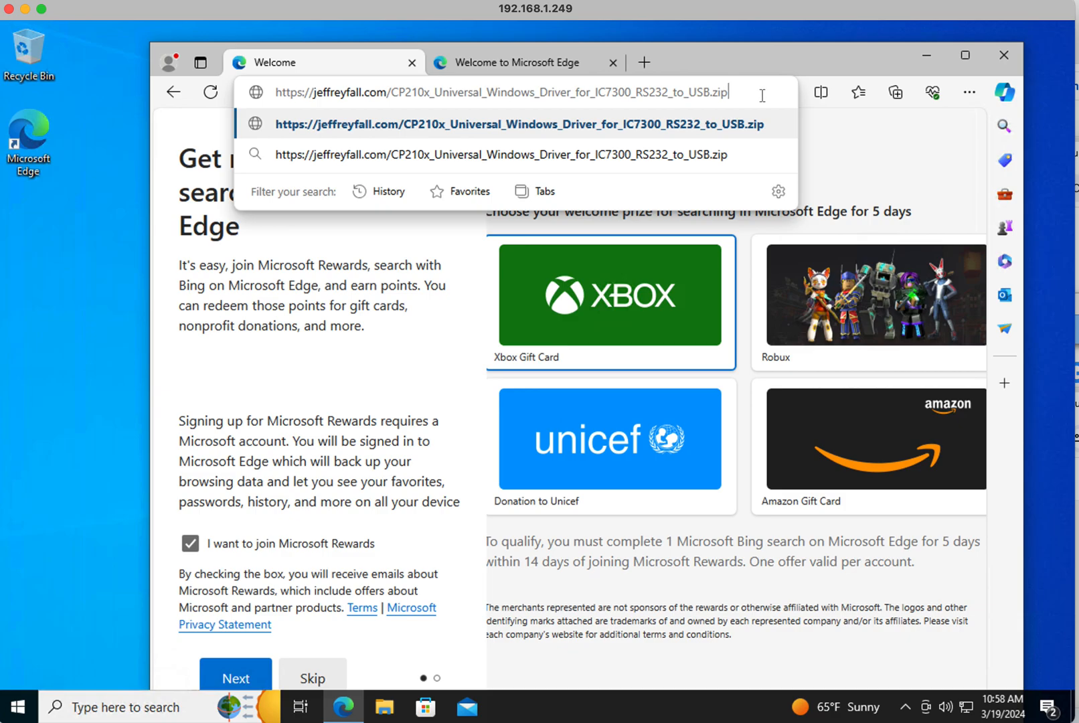
key("Return")
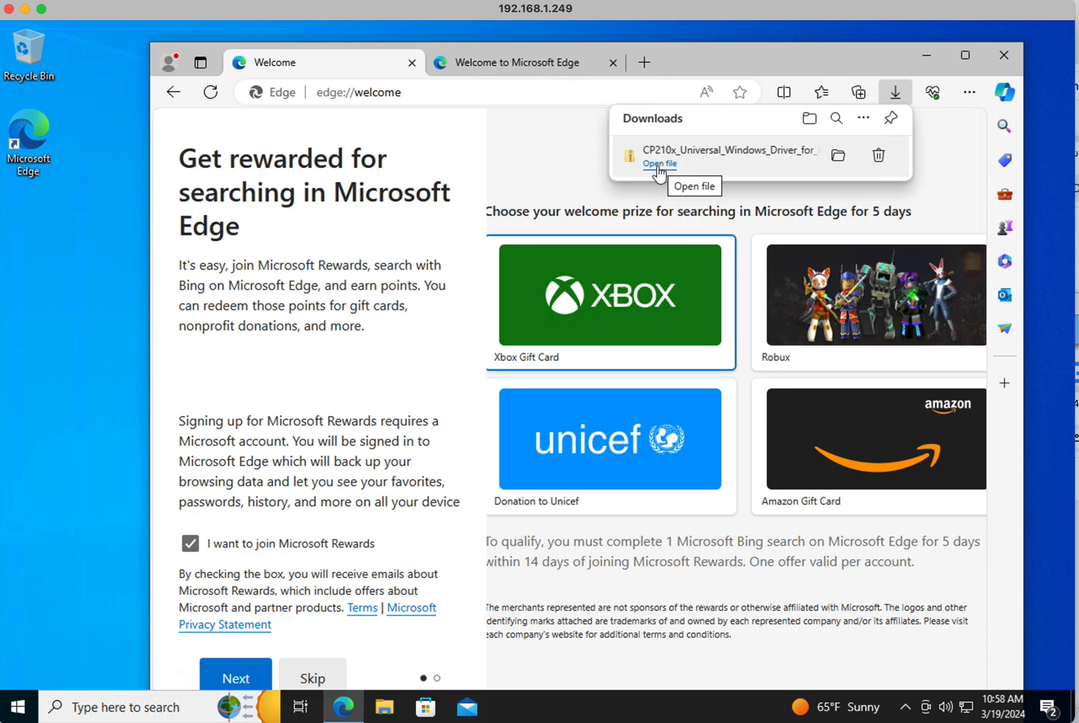
Open the downloaded CP210x driver archive to examine its contents, and close its window
left_click(658, 167)
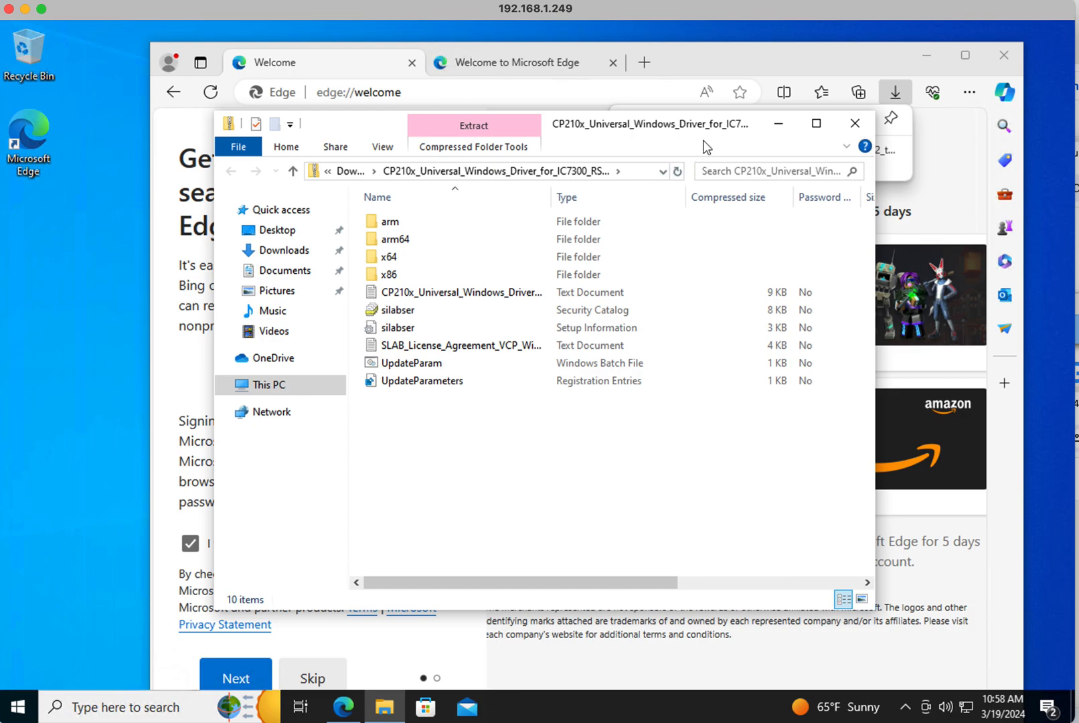
left_click_drag(722, 127, 704, 131)
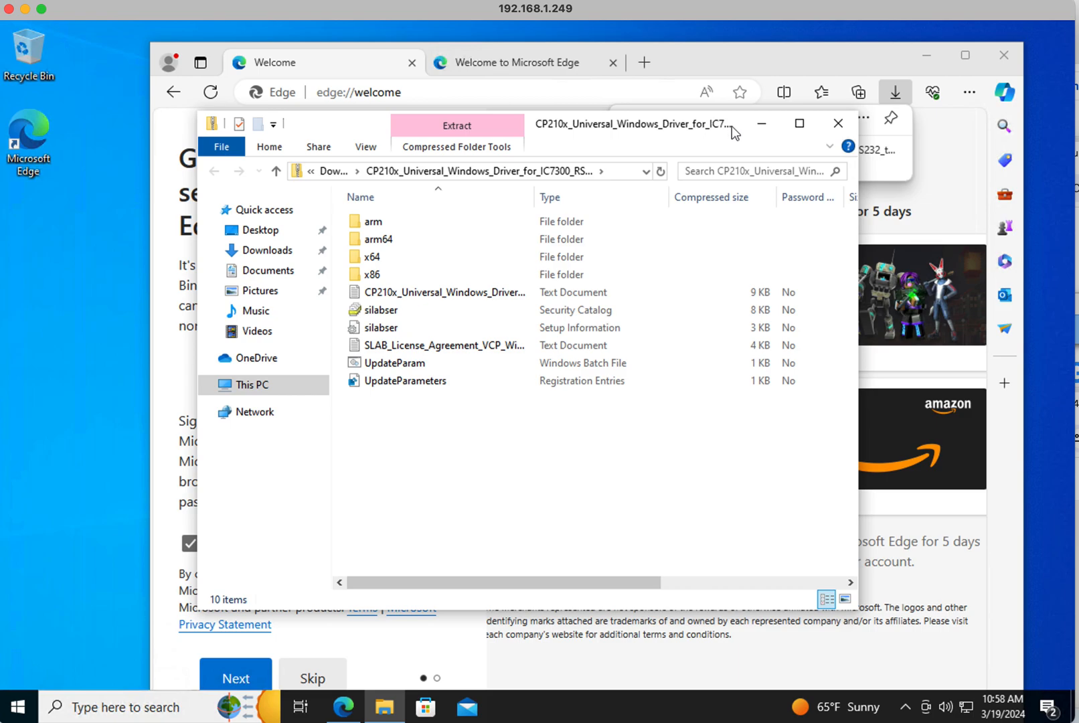
left_click(838, 126)
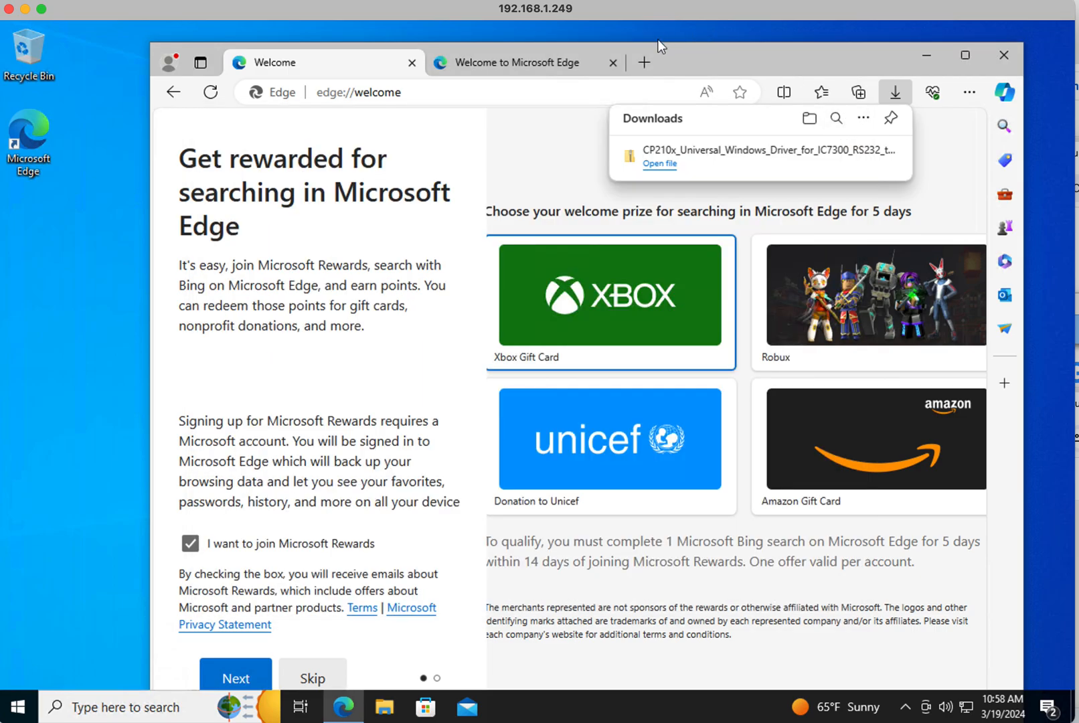
Close the browser and open the Downloads folder in File Explorer
left_click_drag(721, 56, 978, 354)
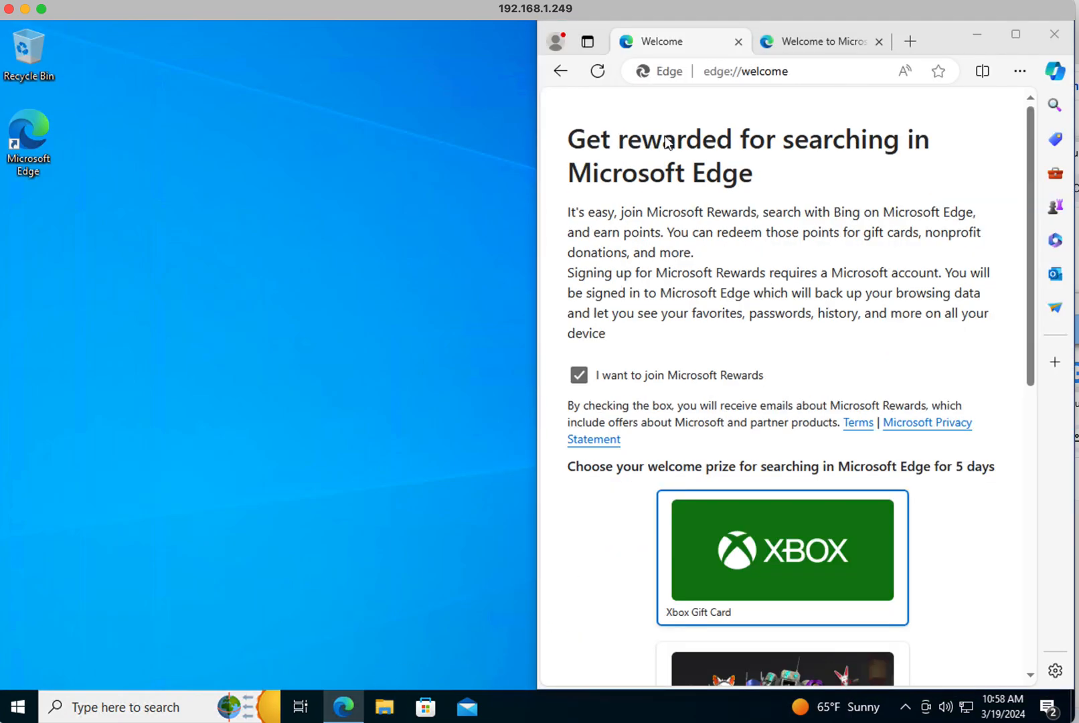
left_click(1055, 35)
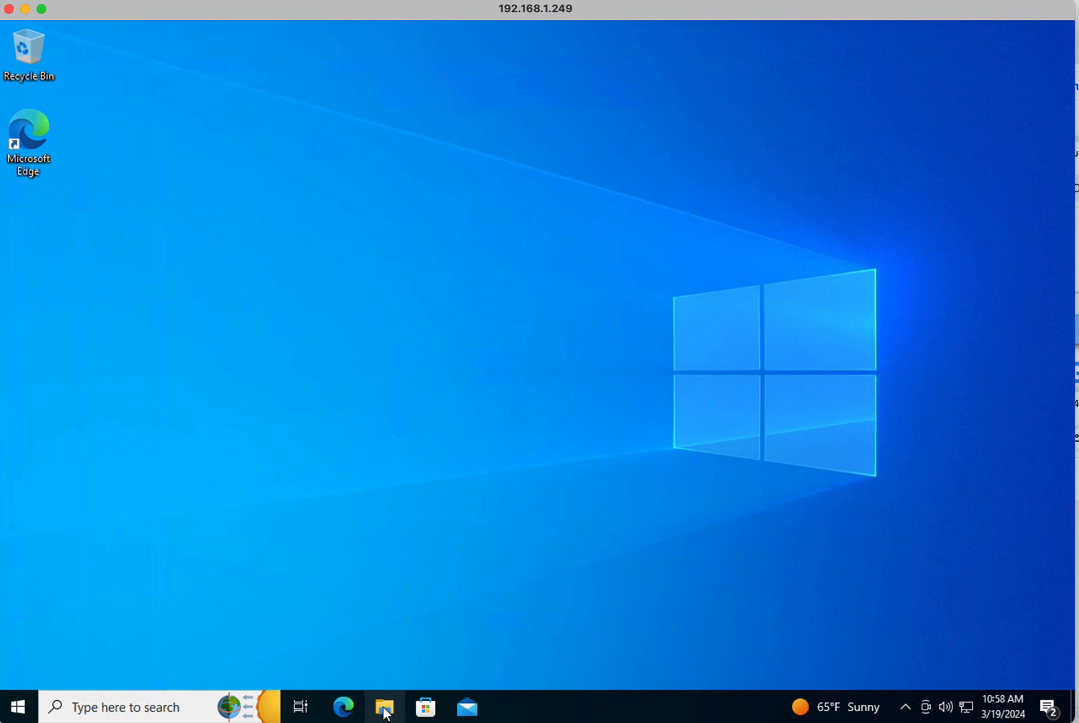
left_click(155, 708)
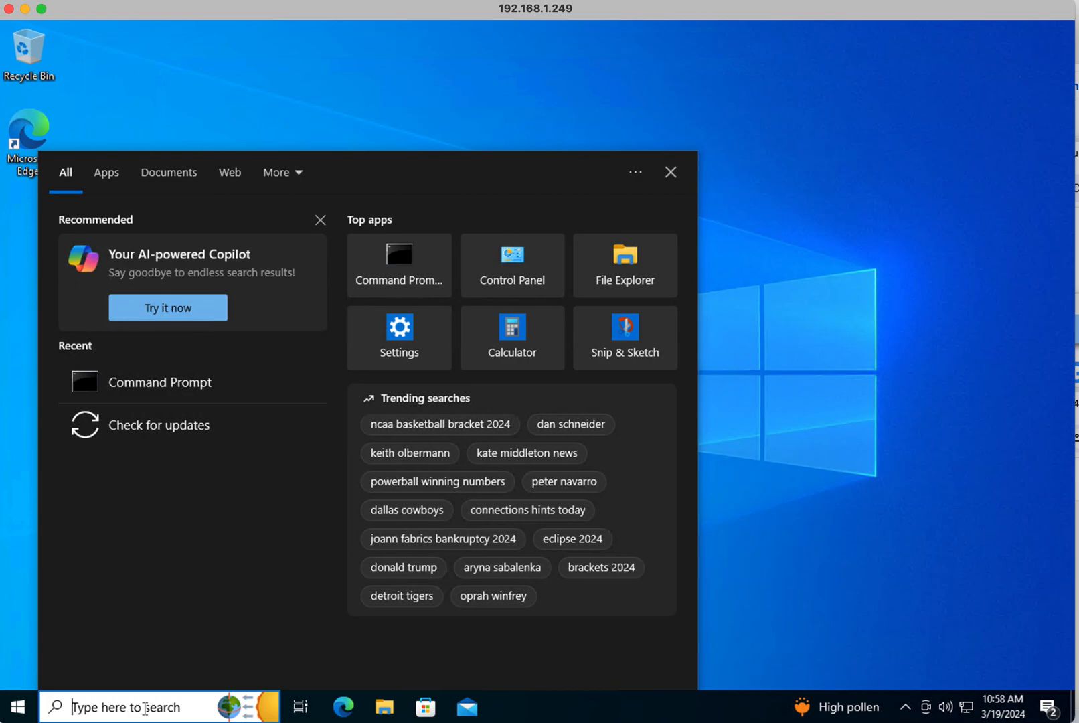
type("explorer")
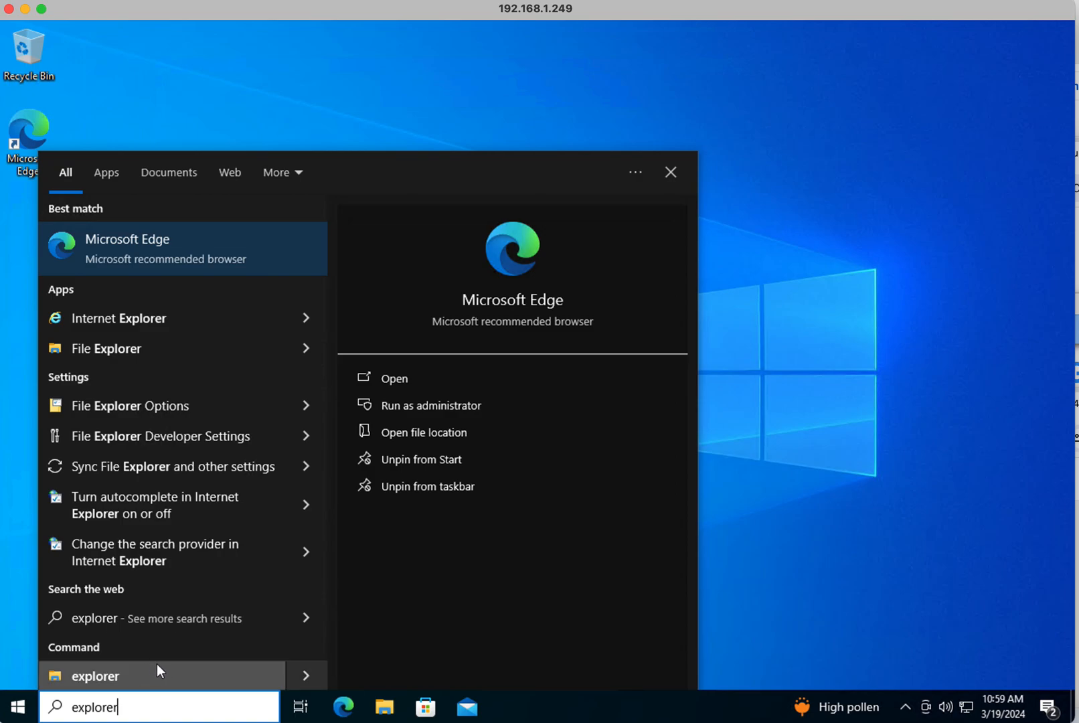
left_click(100, 348)
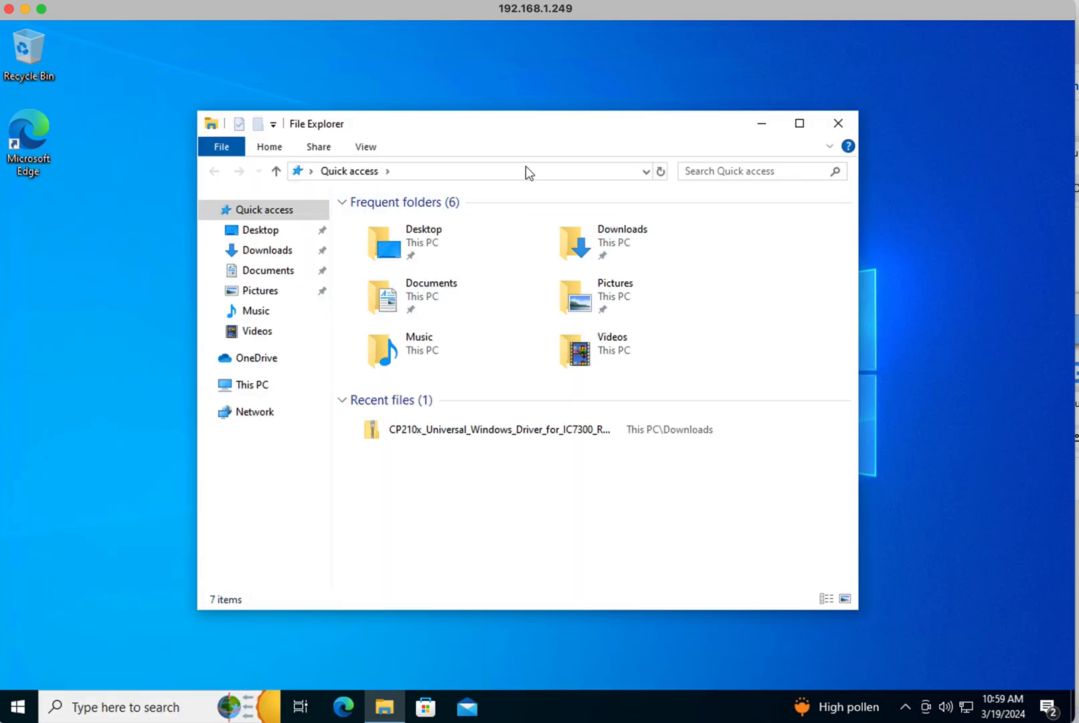
left_click_drag(516, 127, 491, 125)
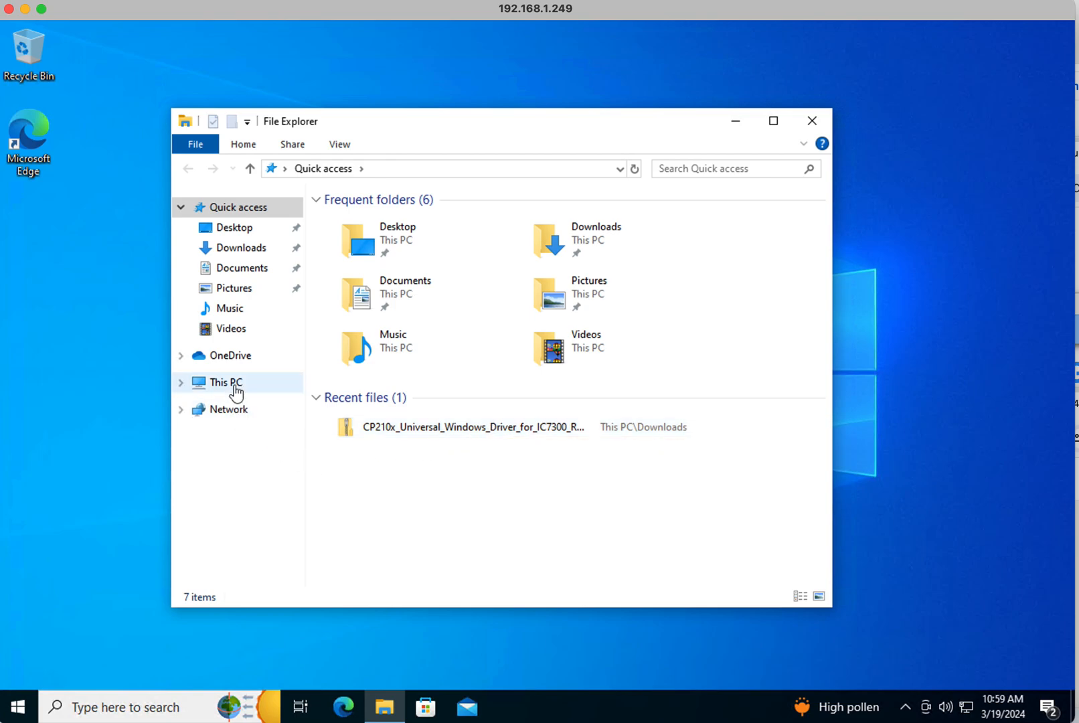
left_click(238, 251)
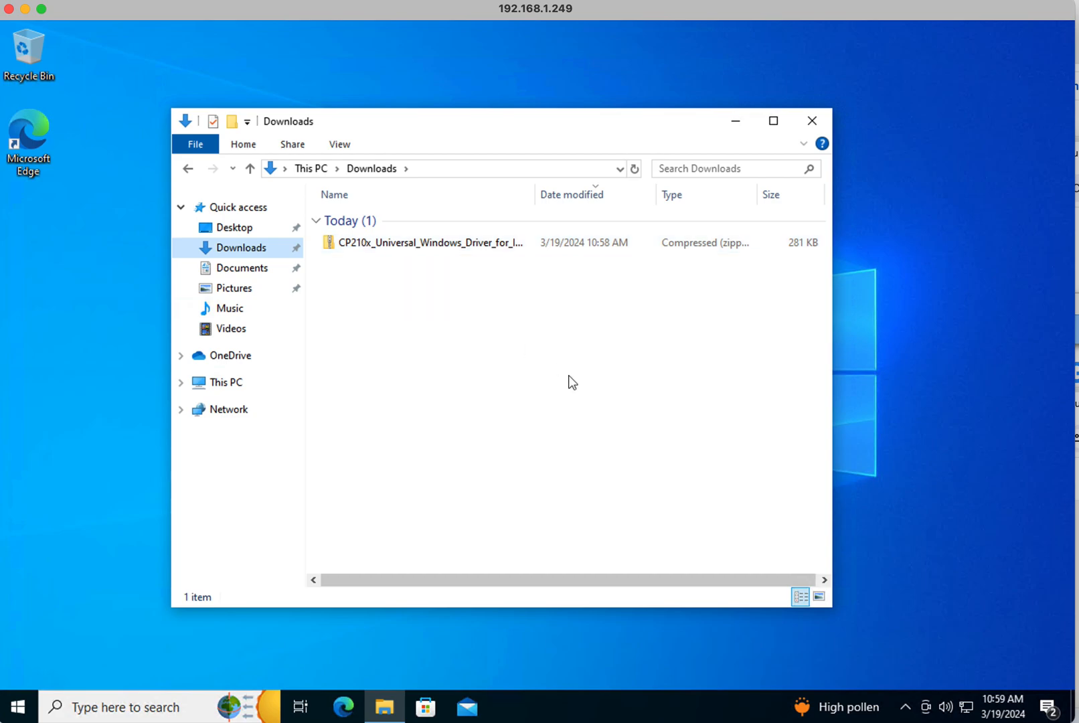
Extract the CP210x driver archive to the suggested folder in Downloads, and close the window showing the extracted files
left_click_drag(835, 314, 940, 332)
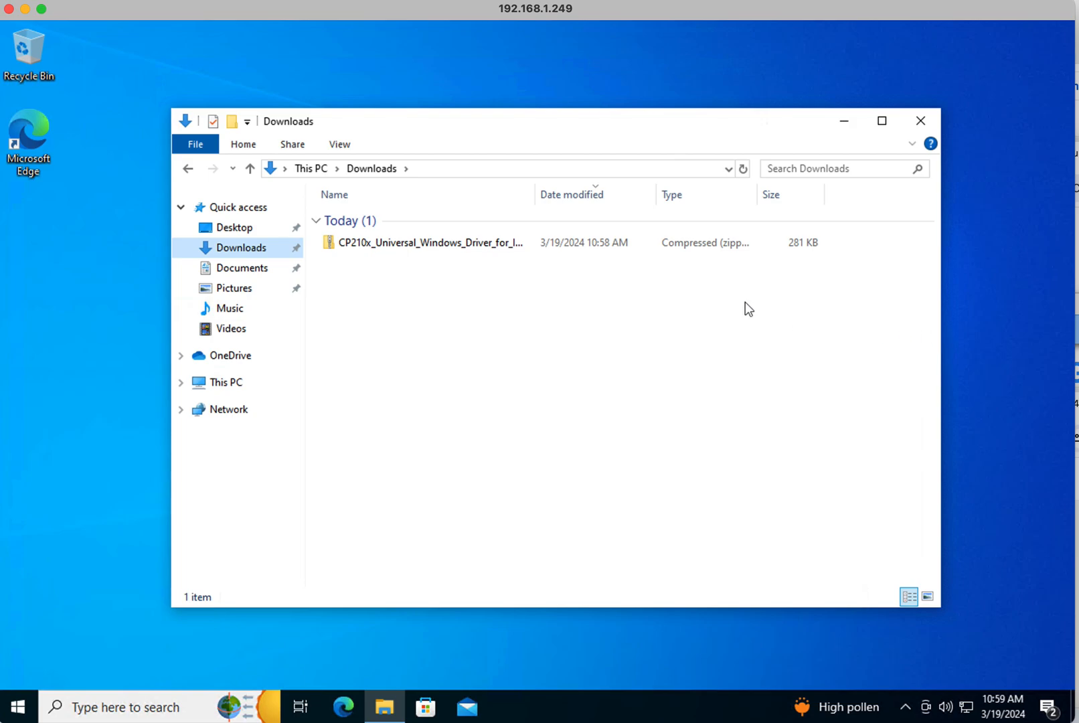
right_click(402, 249)
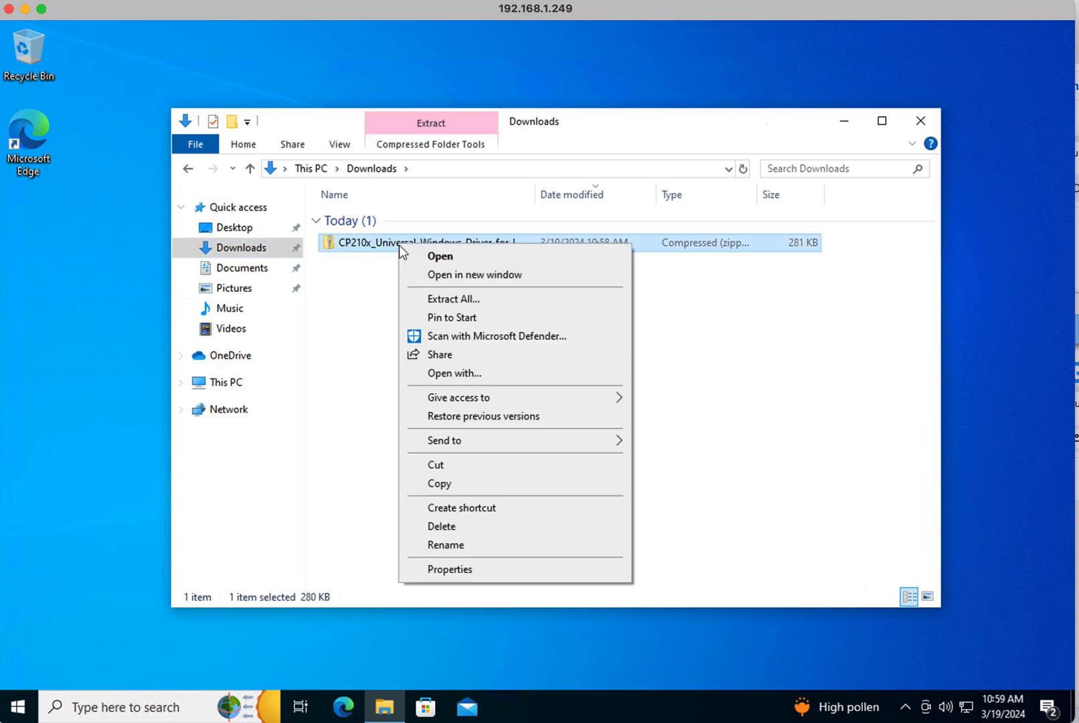
left_click(447, 301)
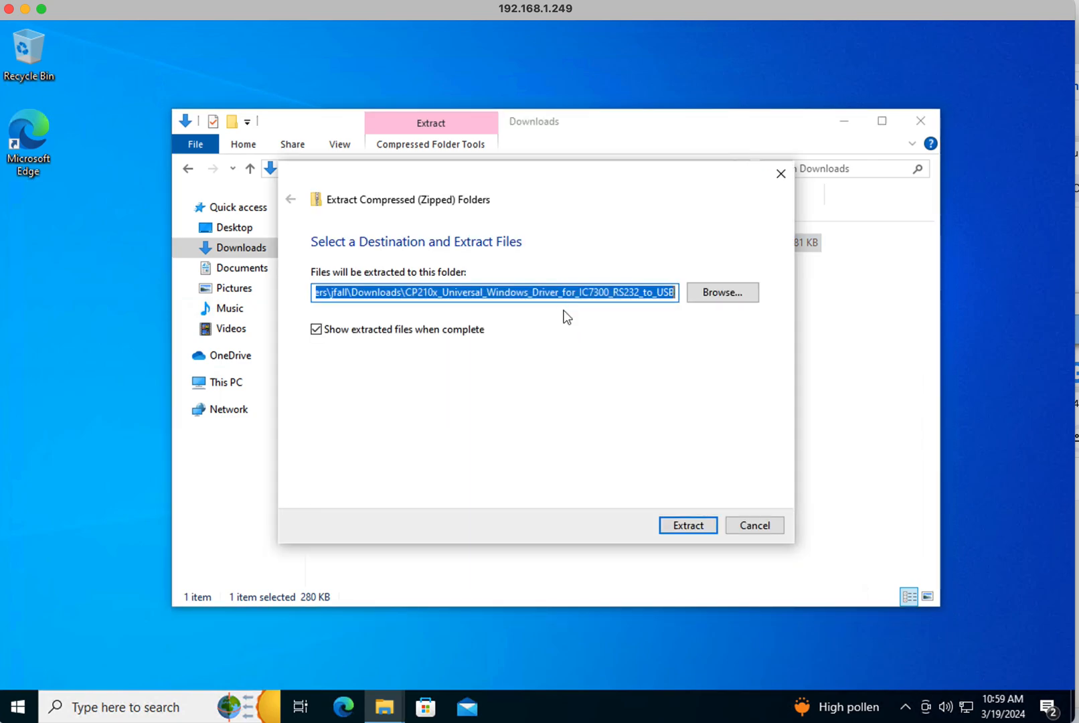
left_click(678, 524)
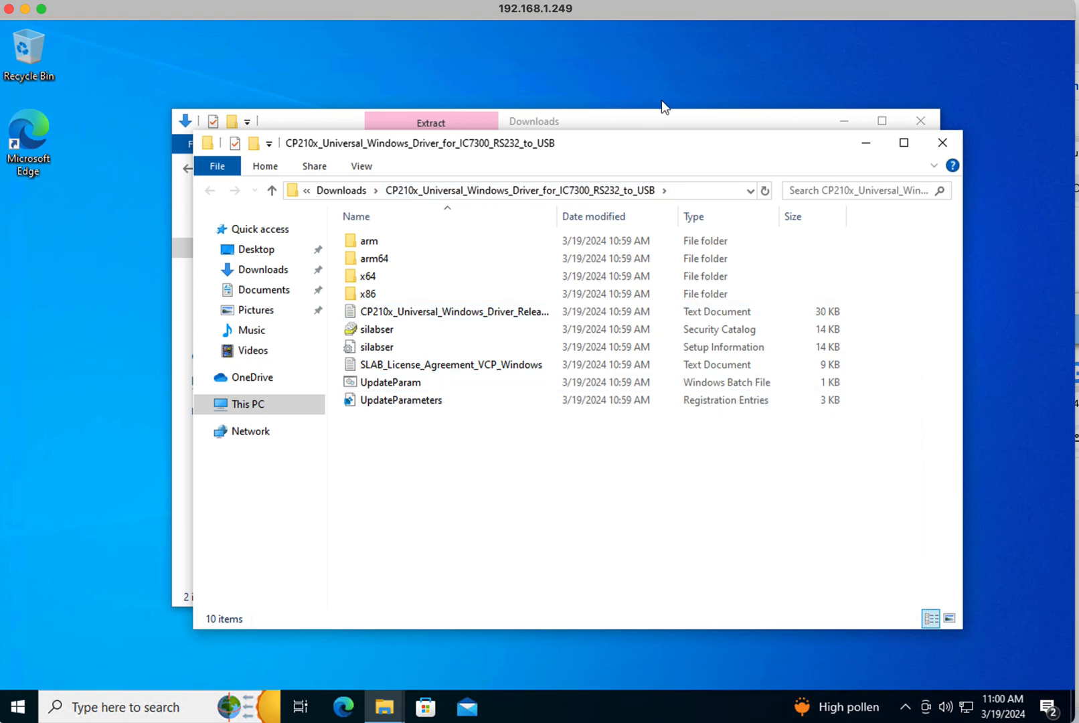
left_click_drag(678, 146, 656, 150)
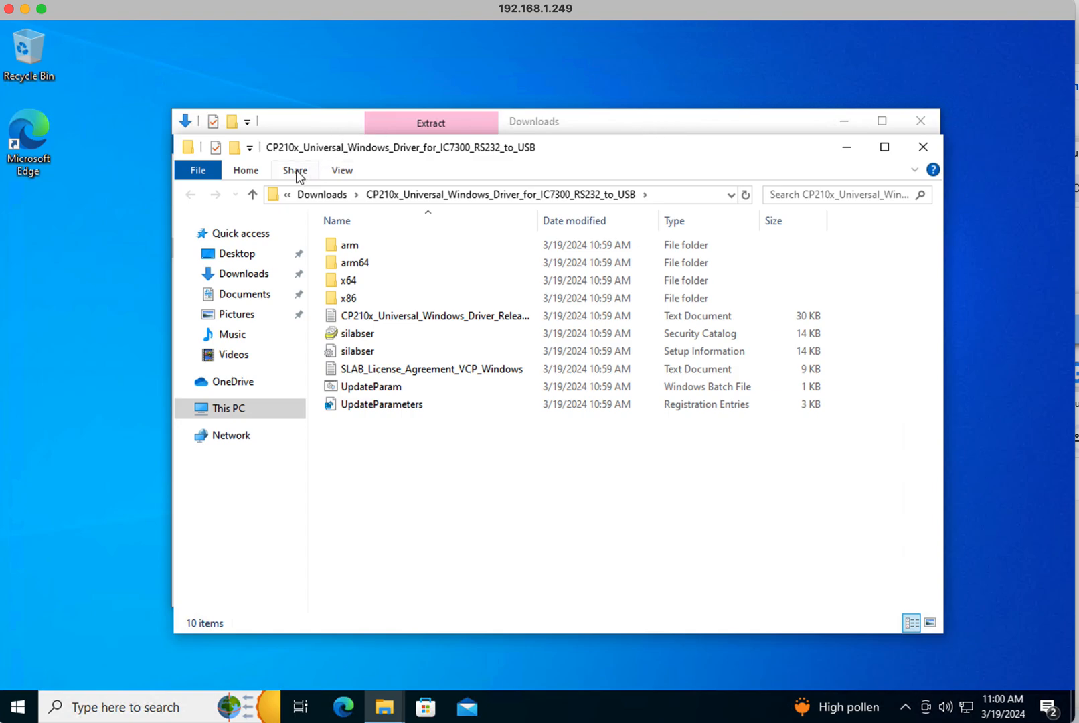
left_click(922, 146)
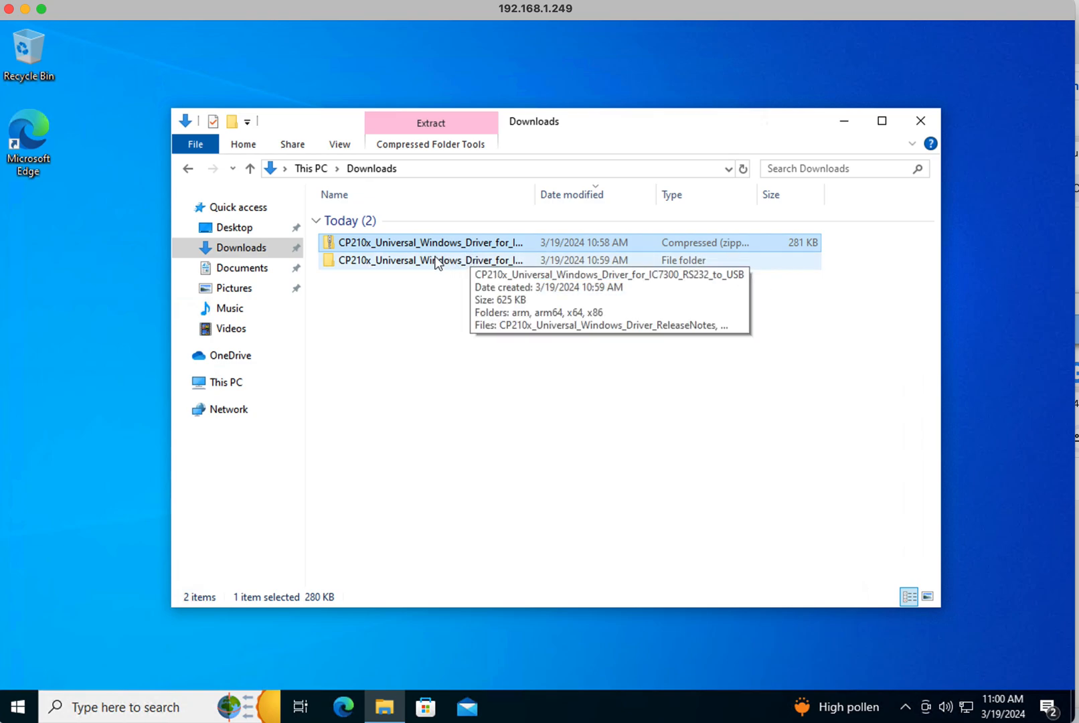
Open the extracted CP210x driver folder from Downloads and move its window aside to free the desktop
left_click(401, 261)
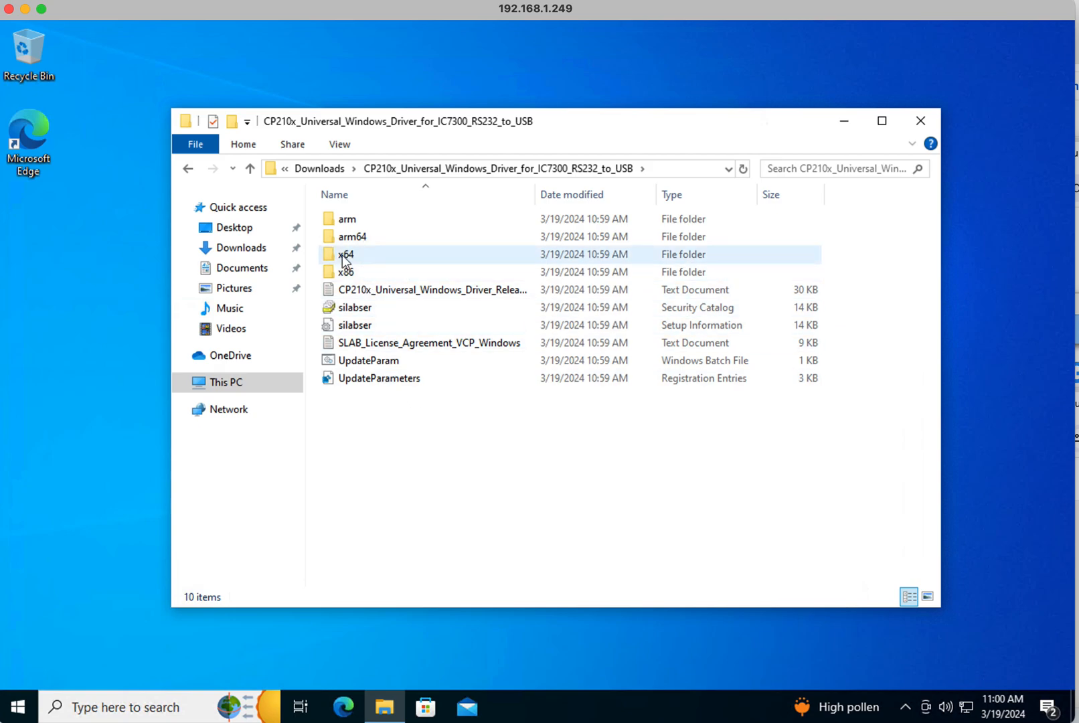
mouse_move(346, 255)
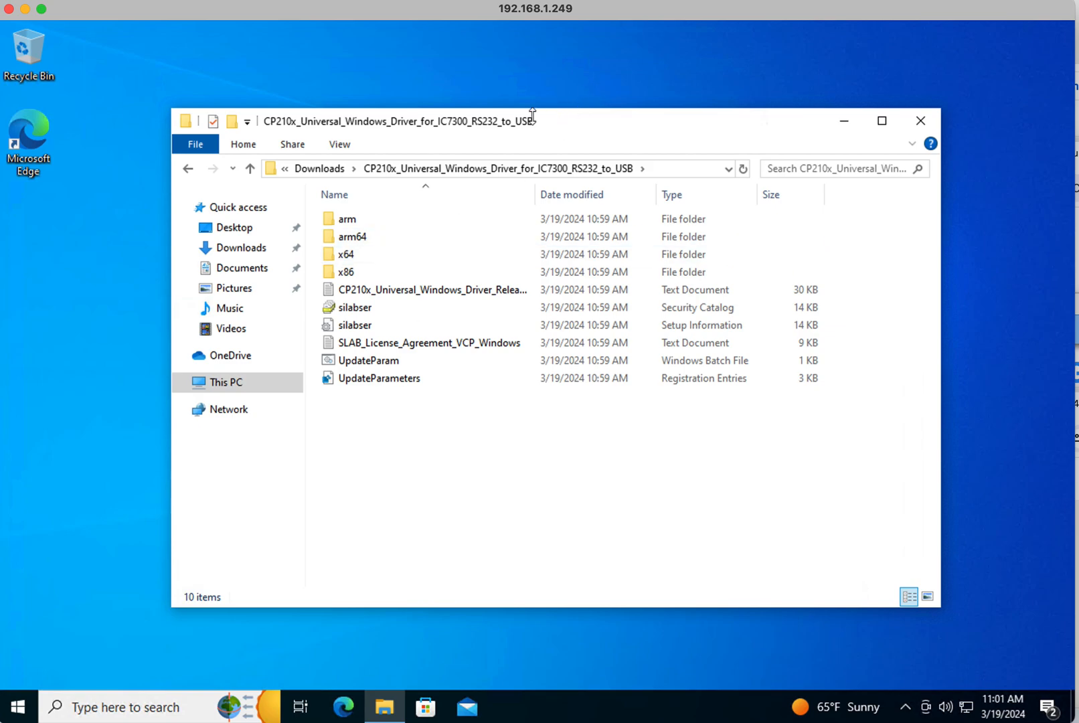
left_click(487, 119)
left_click_drag(488, 122, 769, 320)
left_click_drag(701, 322, 780, 346)
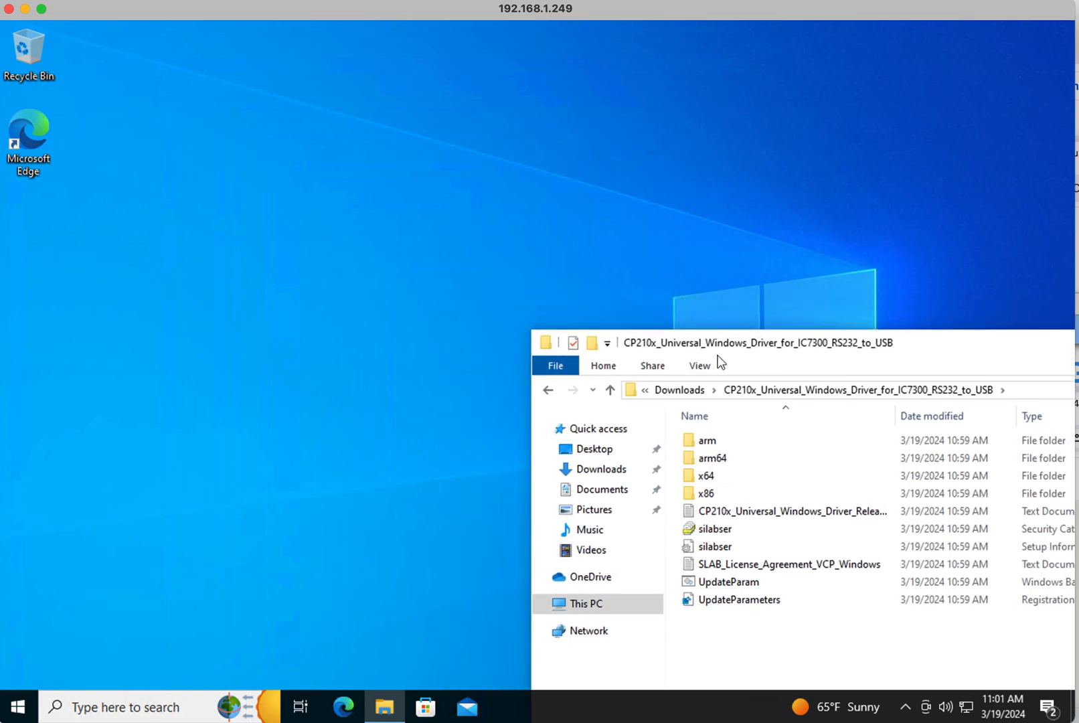
Open Device Manager and expand the Human Interface Devices category
left_click(142, 712)
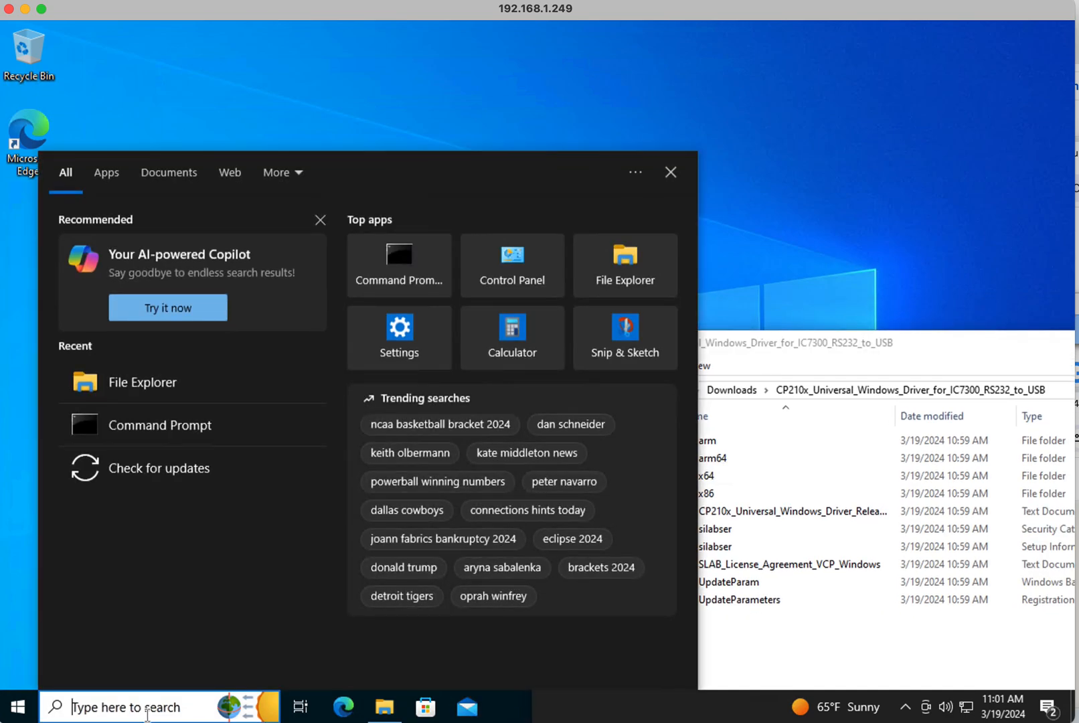
type("d")
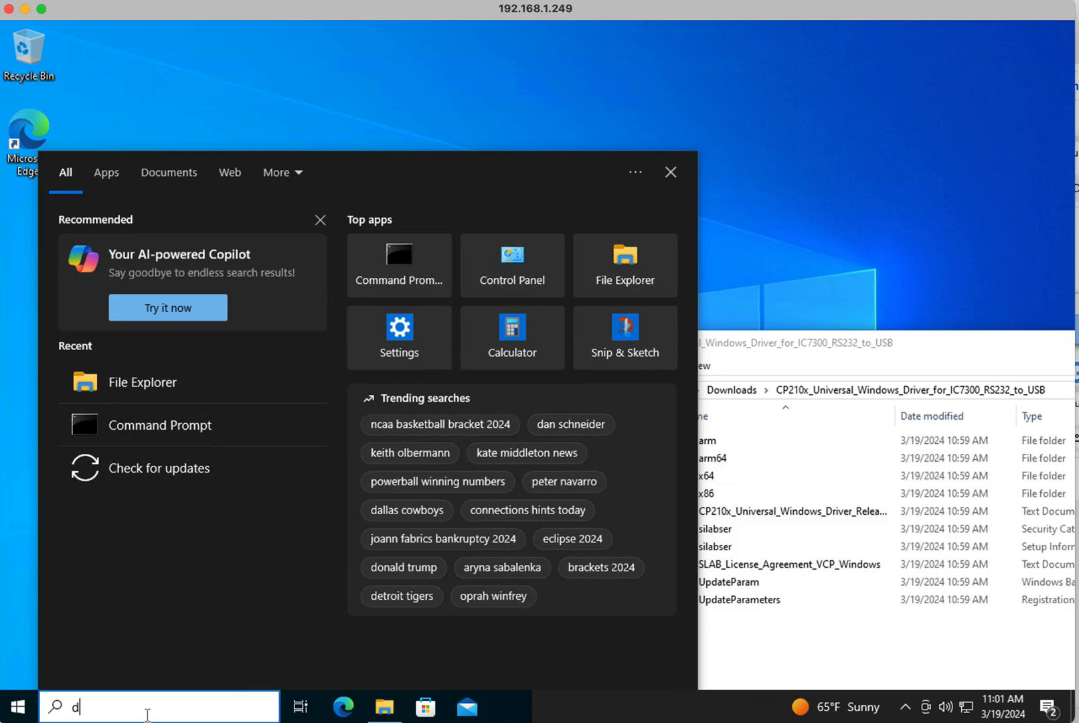
type("evice mana")
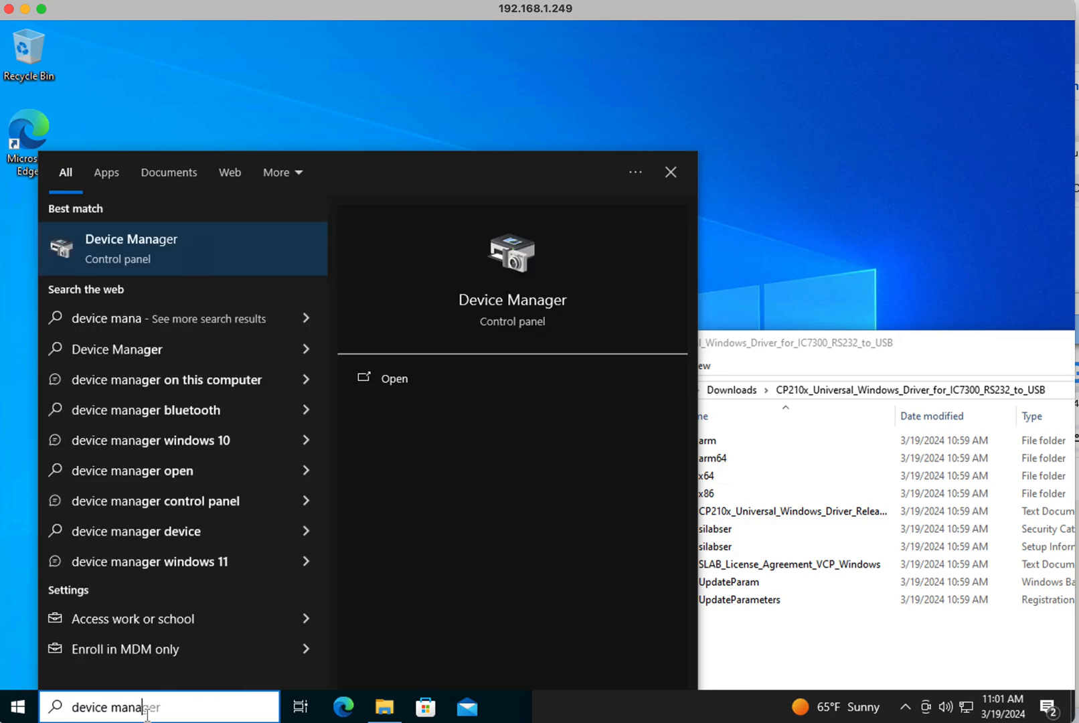
left_click(155, 246)
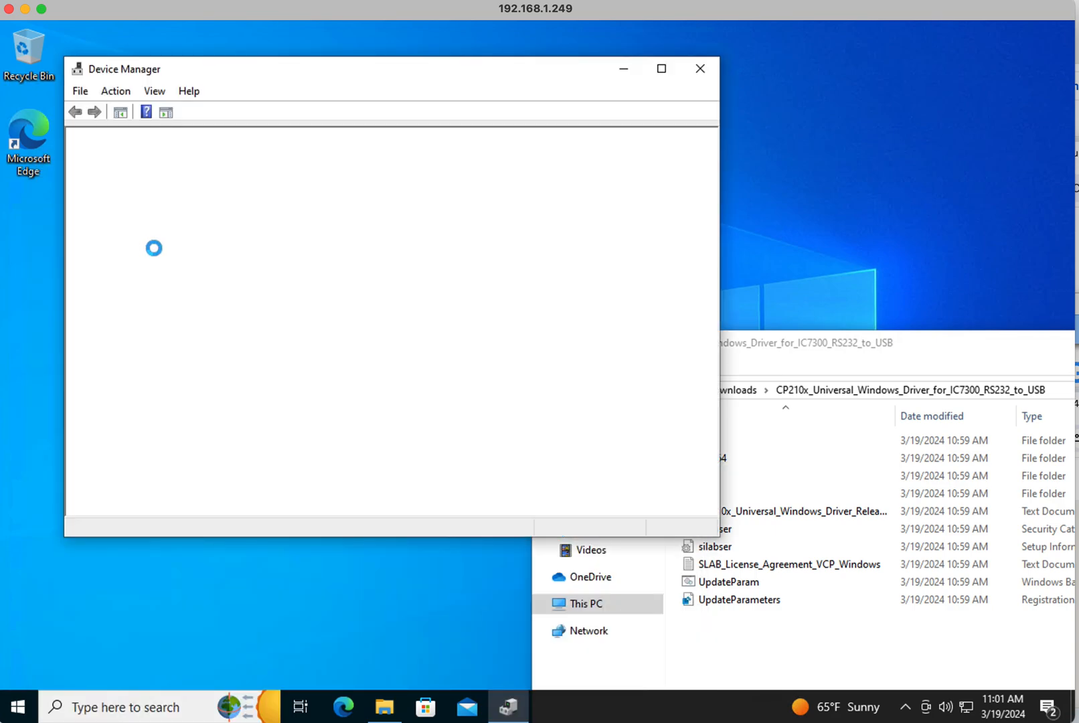
left_click_drag(270, 81, 278, 84)
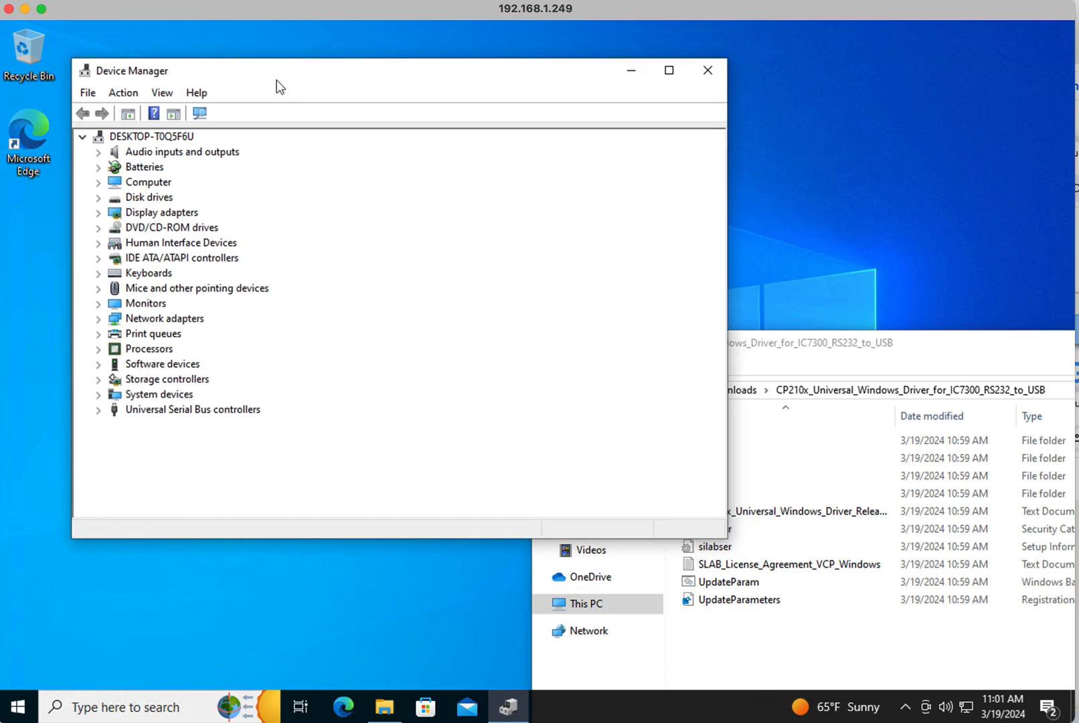
left_click_drag(265, 78, 257, 81)
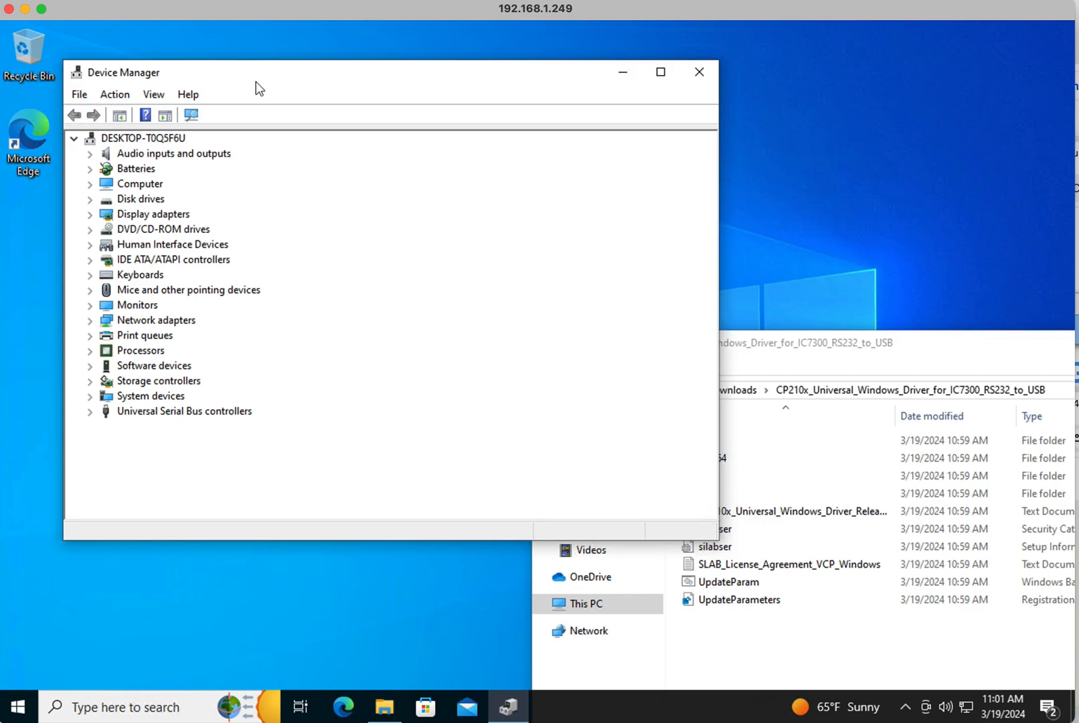
left_click_drag(254, 78, 249, 68)
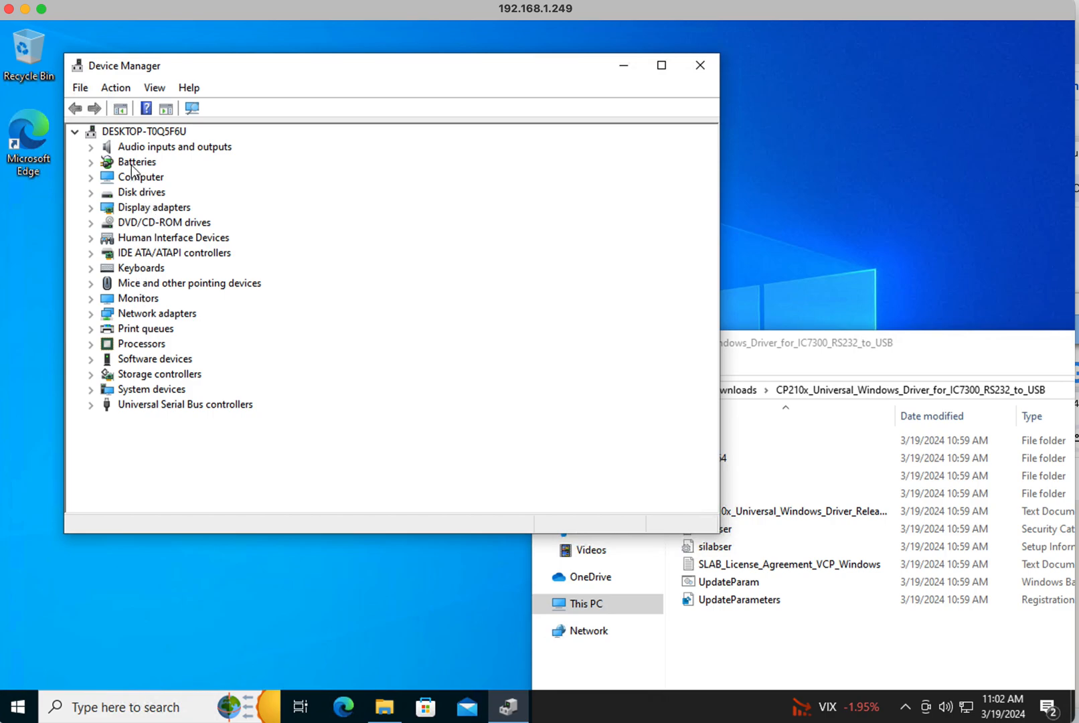
left_click(91, 238)
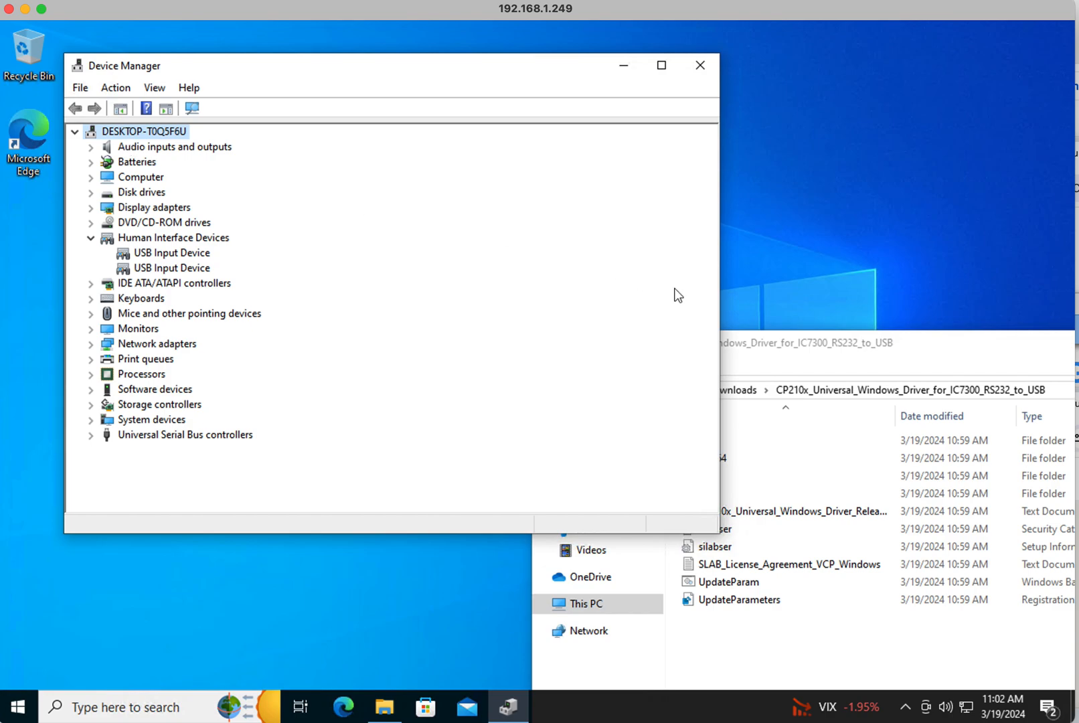
Bring the extracted driver folder's window in front of Device Manager and open its x64 subfolder
left_click_drag(944, 345, 662, 191)
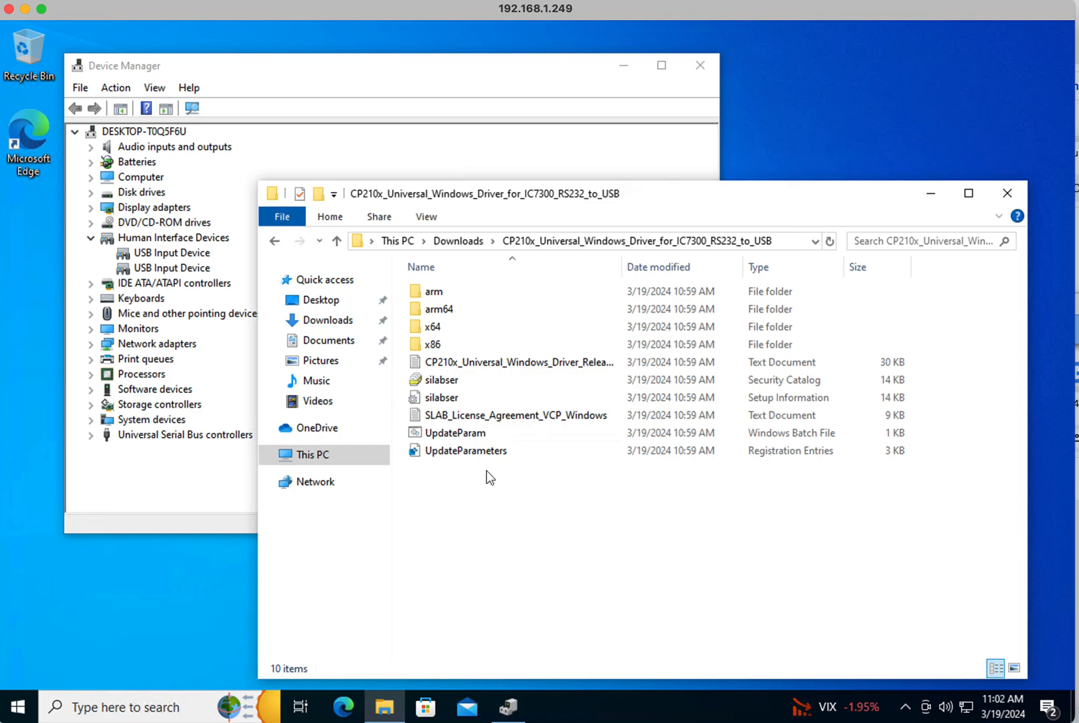
left_click(433, 328)
double_click(433, 328)
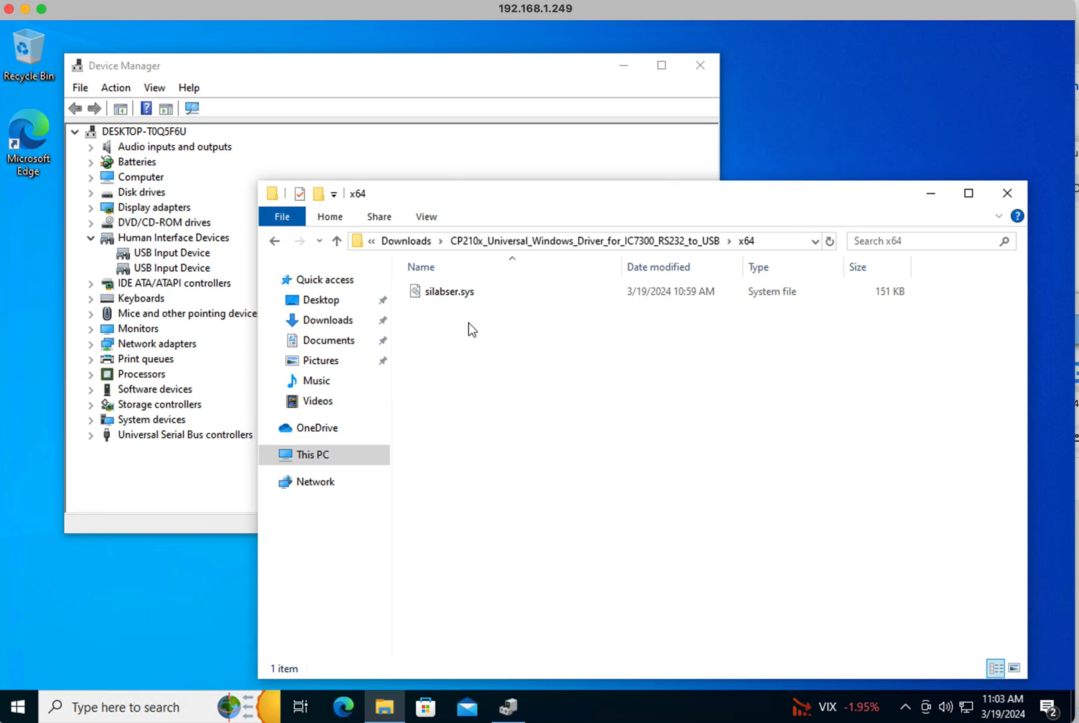
Return to the extracted CP210x driver's main folder and move its window clear of Device Manager
left_click(275, 243)
left_click_drag(531, 194, 921, 248)
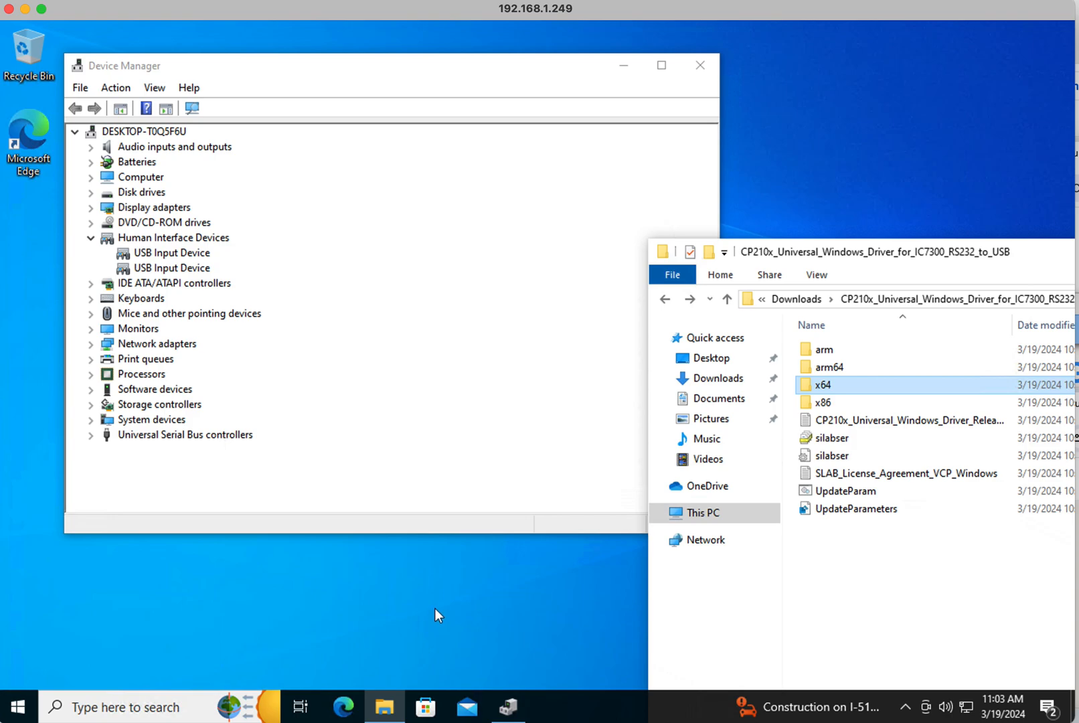
Switch to Microsoft Edge, place its window between Device Manager and the driver folder, and load google.com
left_click(344, 706)
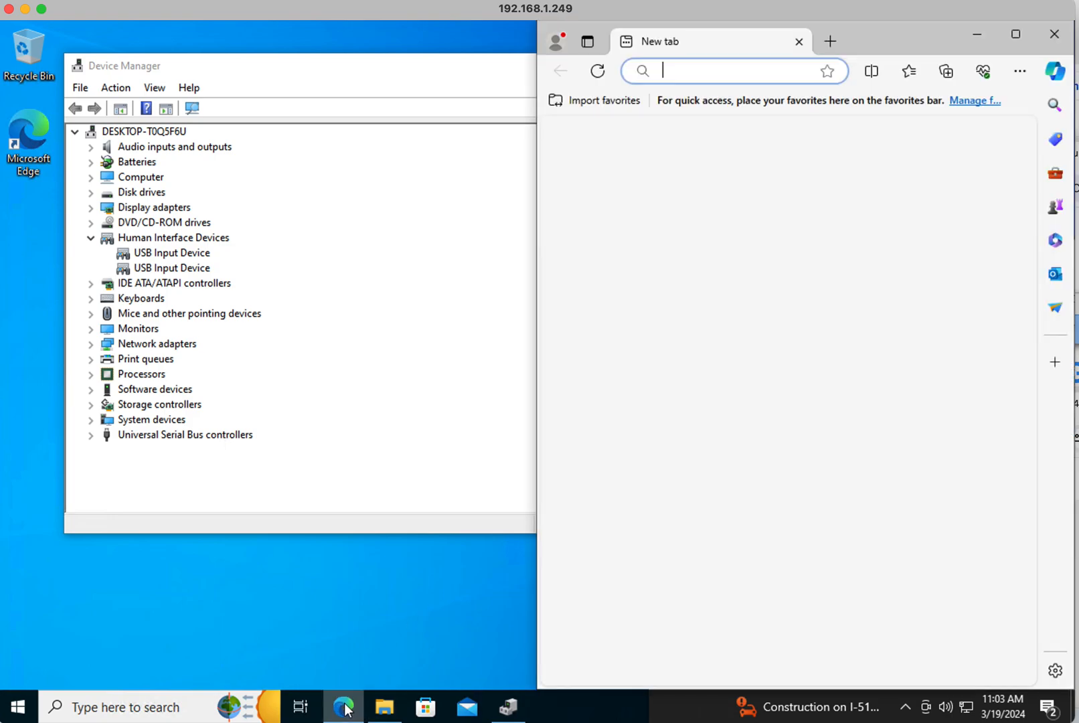
left_click_drag(887, 33, 618, 42)
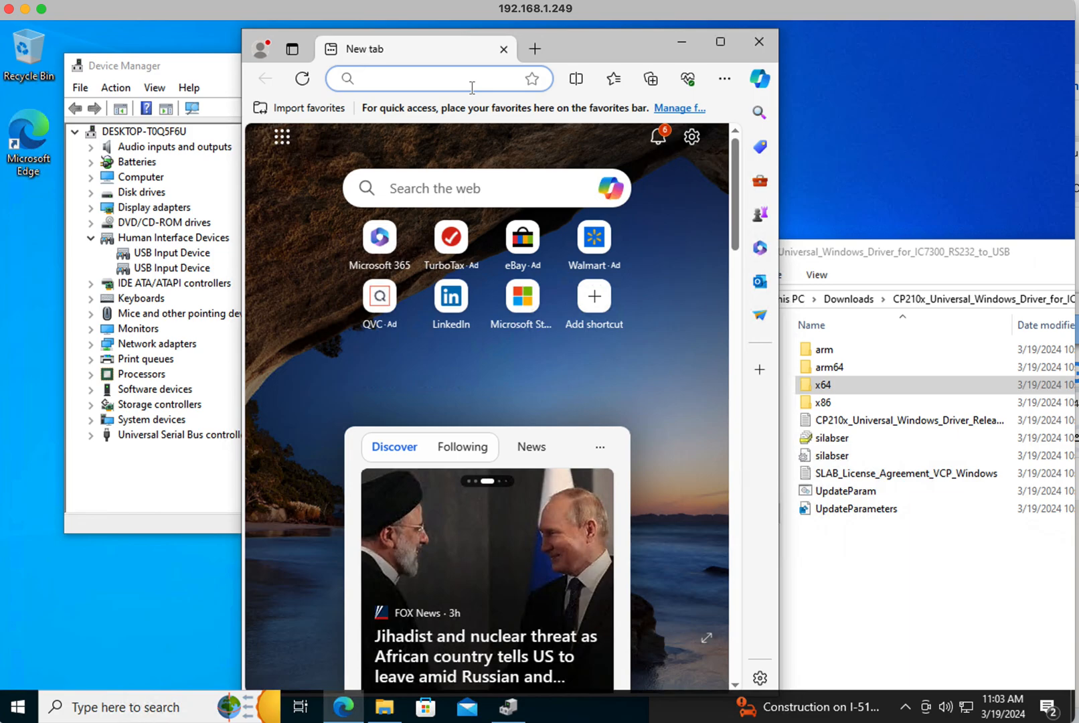
type("google.com")
key("Return")
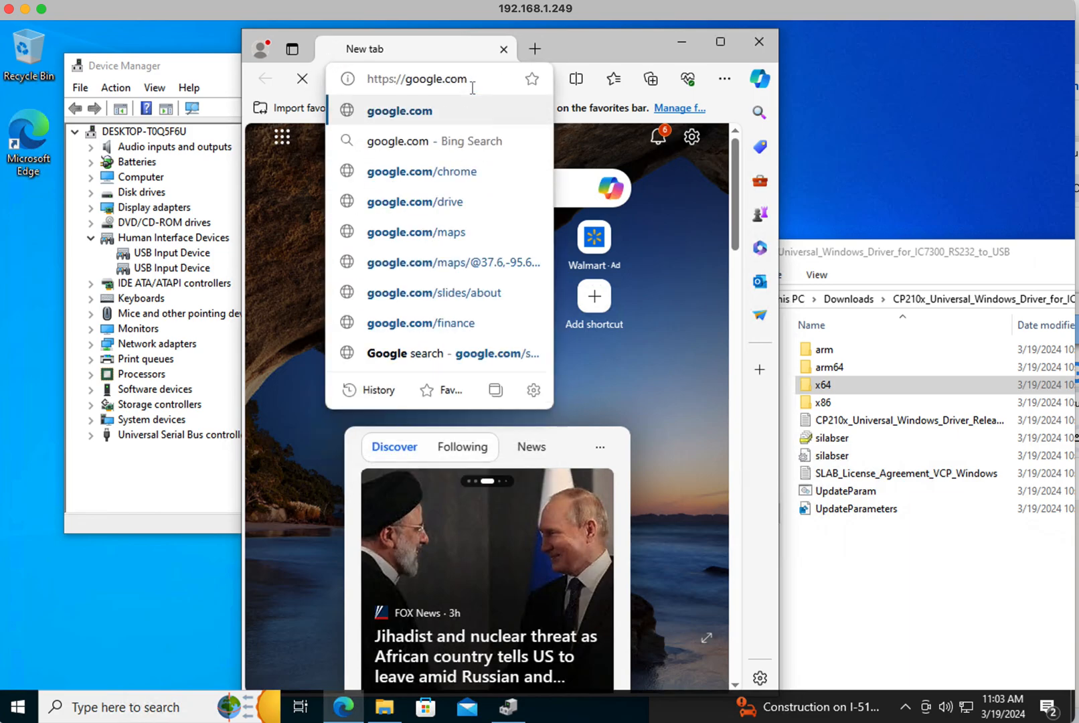
Search Google for "device manager install usb driver", using the matching suggestion
type("dev")
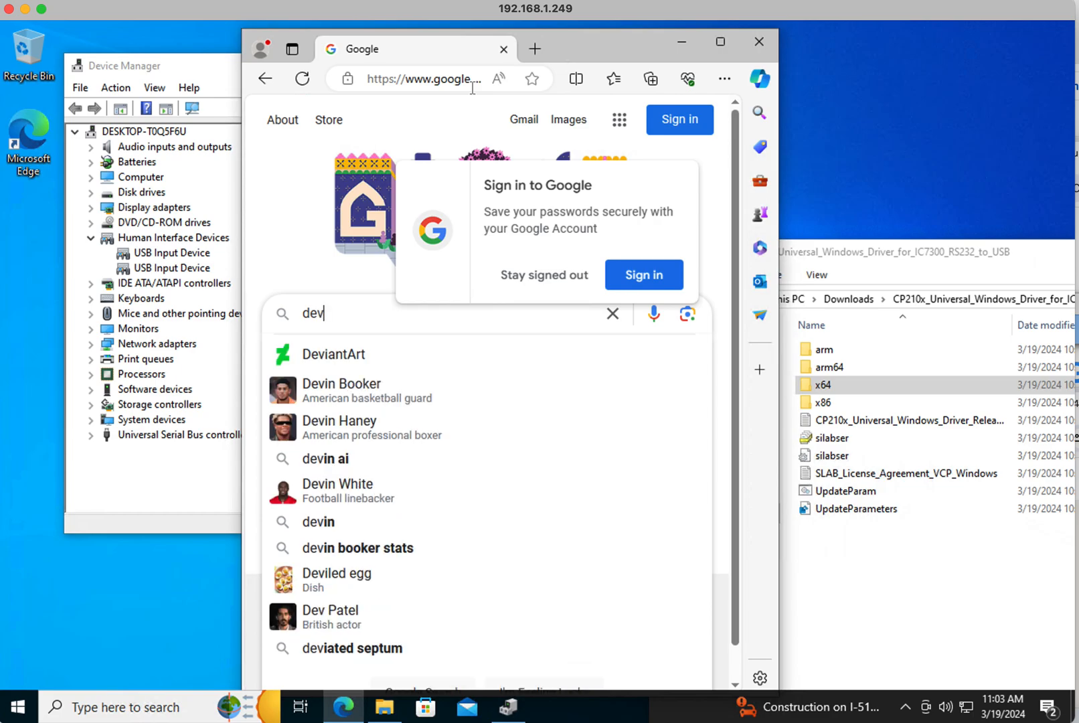
type("ice manager install d")
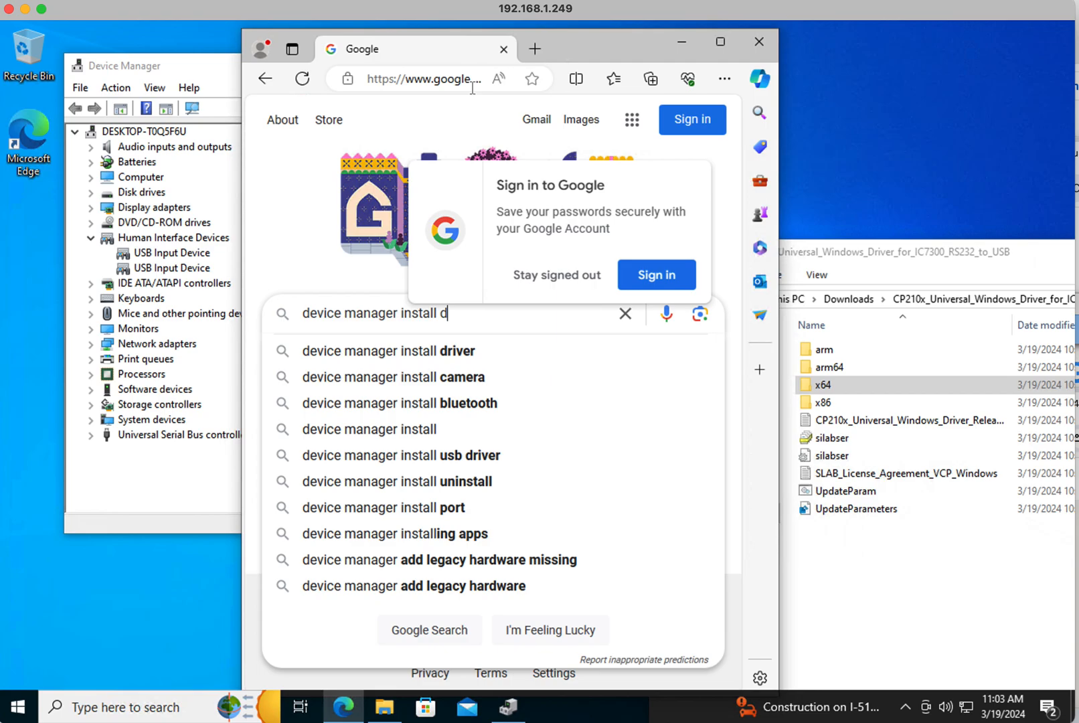
type("river")
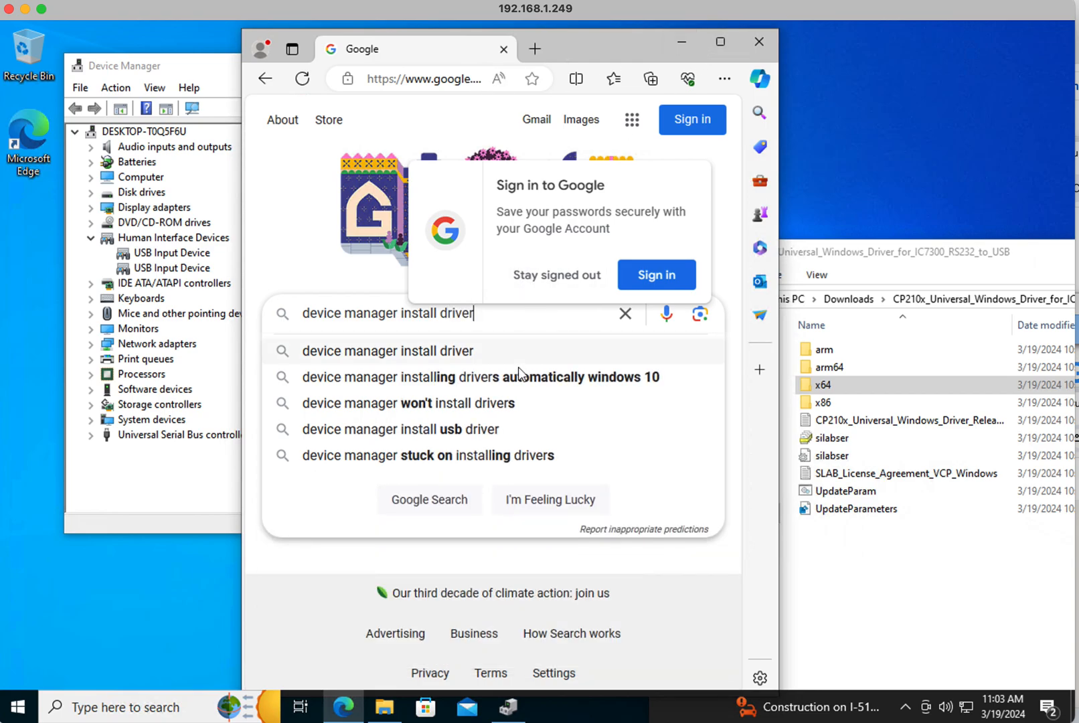
left_click(398, 432)
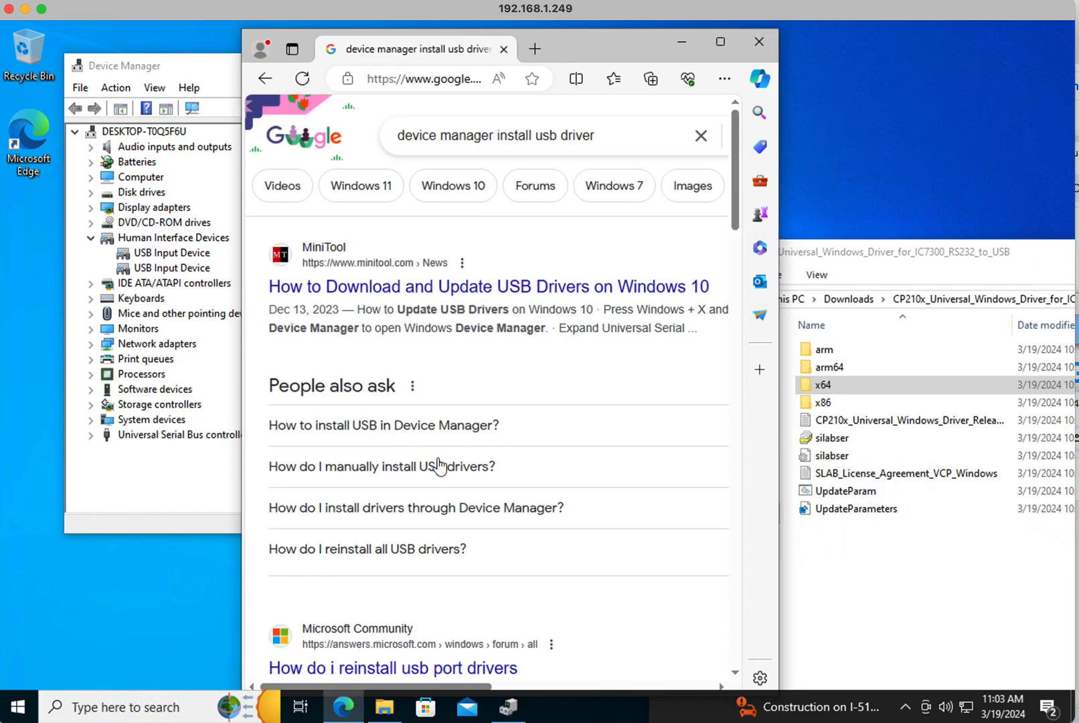
Look through the search results for driver installation guides and open Microsoft Learn's "WinUSB (Winusb.sys) Installation for Developers" article
scroll(458, 452, "down", 4)
scroll(454, 441, "down", 1)
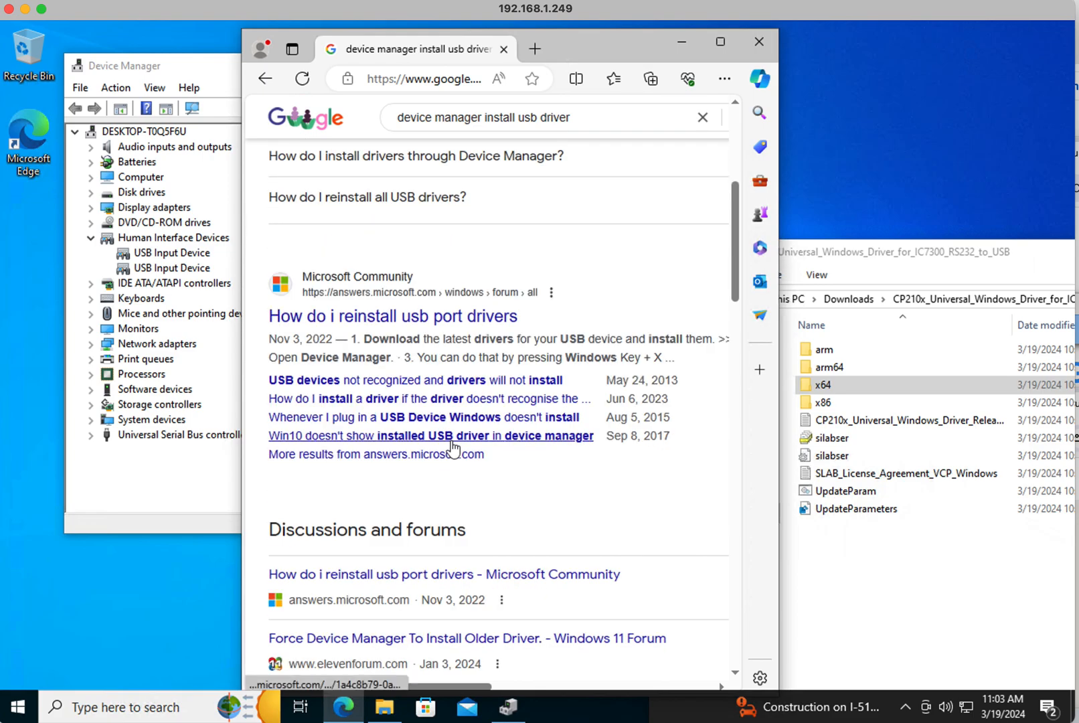
scroll(450, 430, "down", 3)
scroll(448, 429, "down", 3)
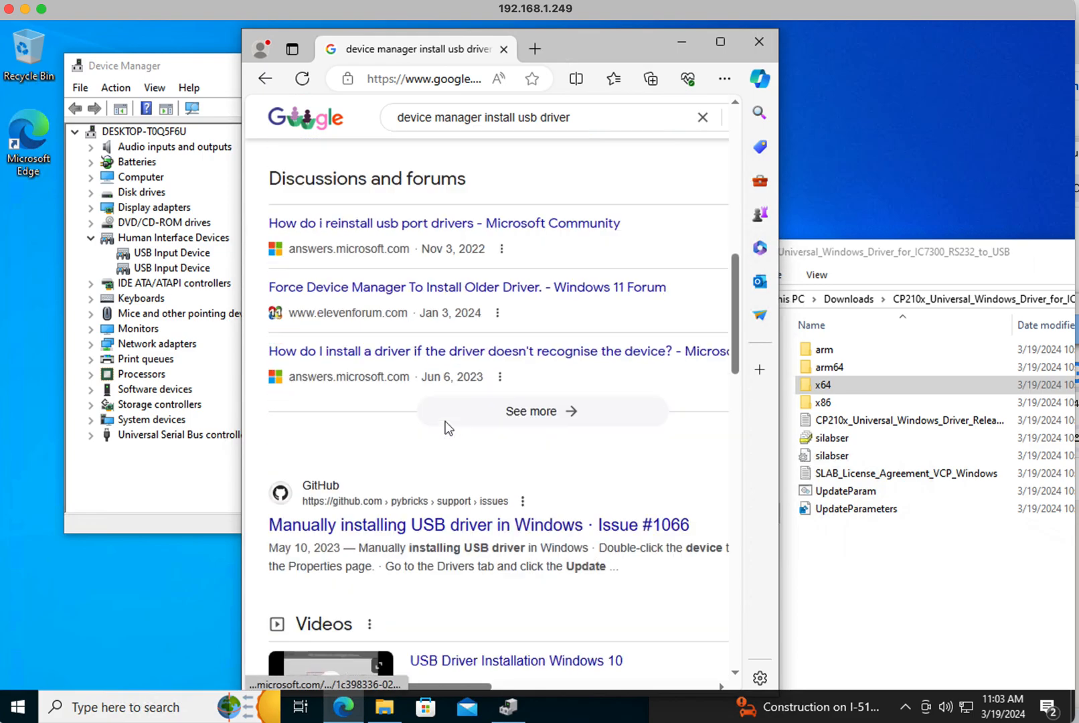
scroll(447, 425, "down", 3)
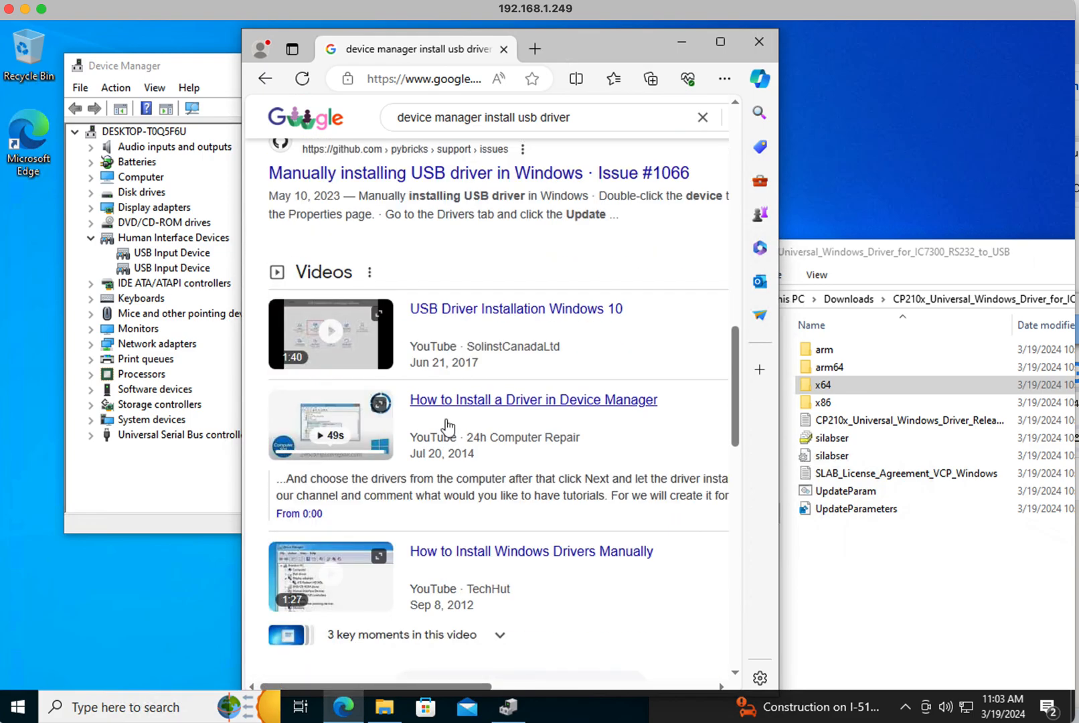
scroll(447, 425, "up", 3)
scroll(452, 428, "down", 2)
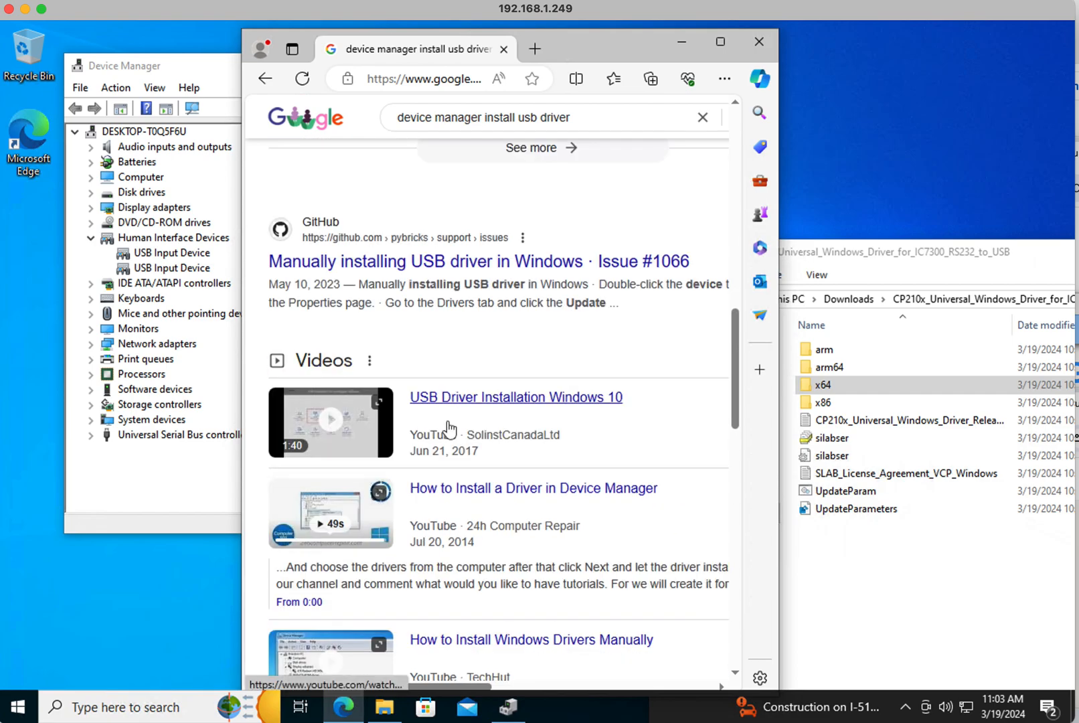
scroll(449, 426, "down", 1)
scroll(450, 426, "down", 1)
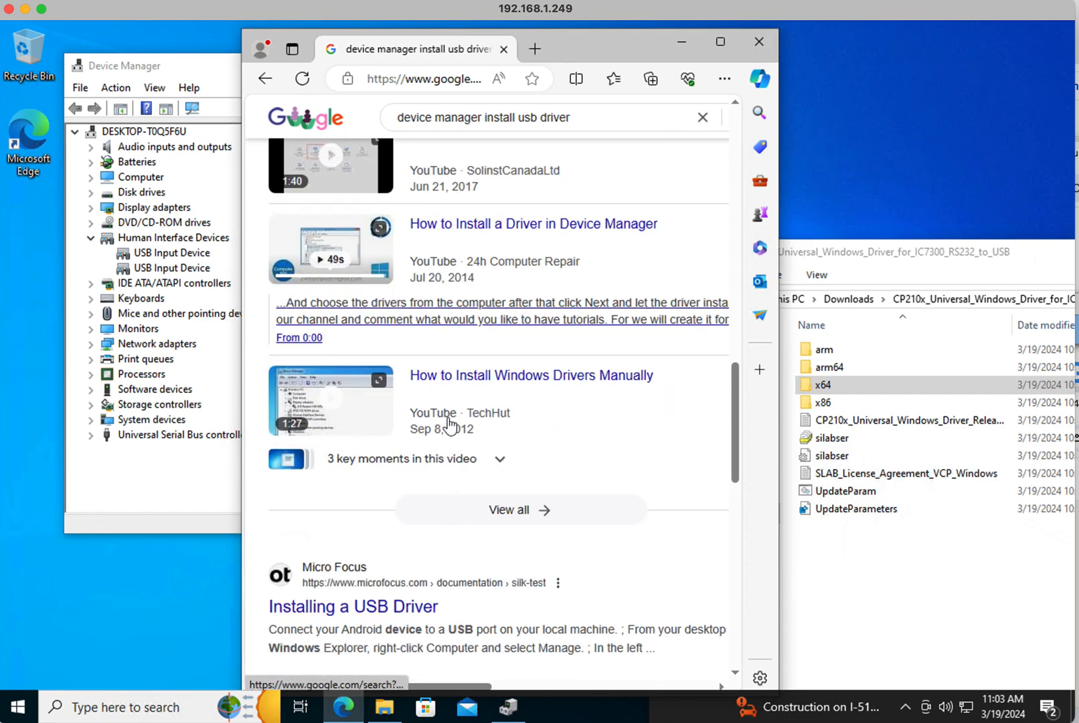
scroll(450, 424, "down", 2)
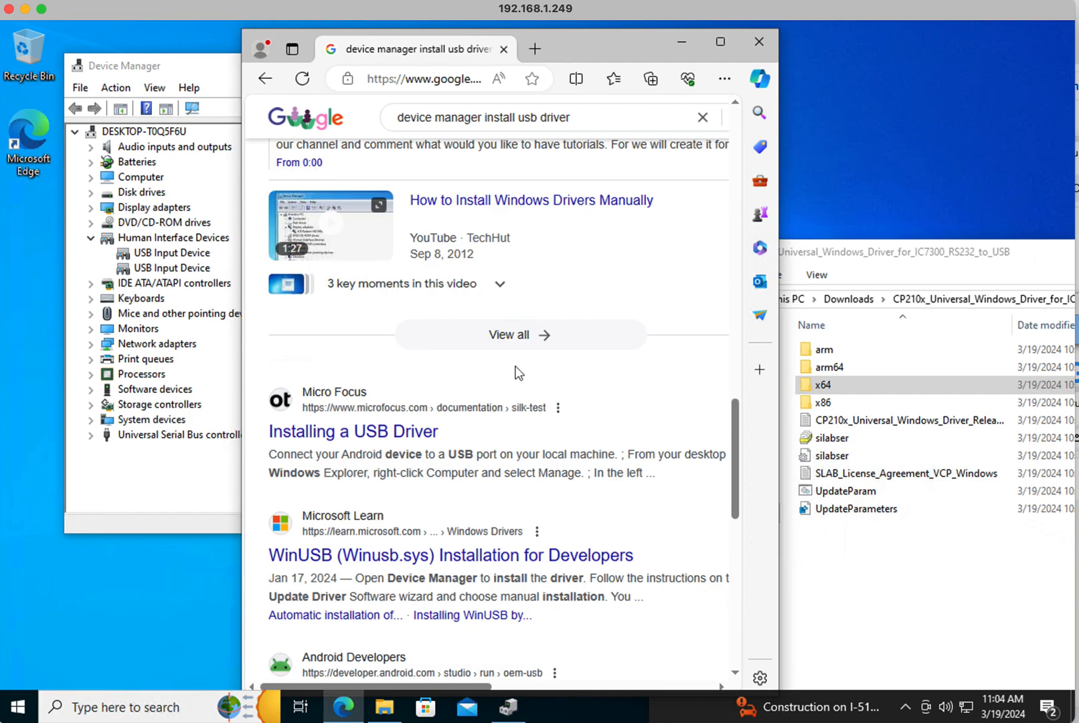
scroll(519, 373, "down", 3)
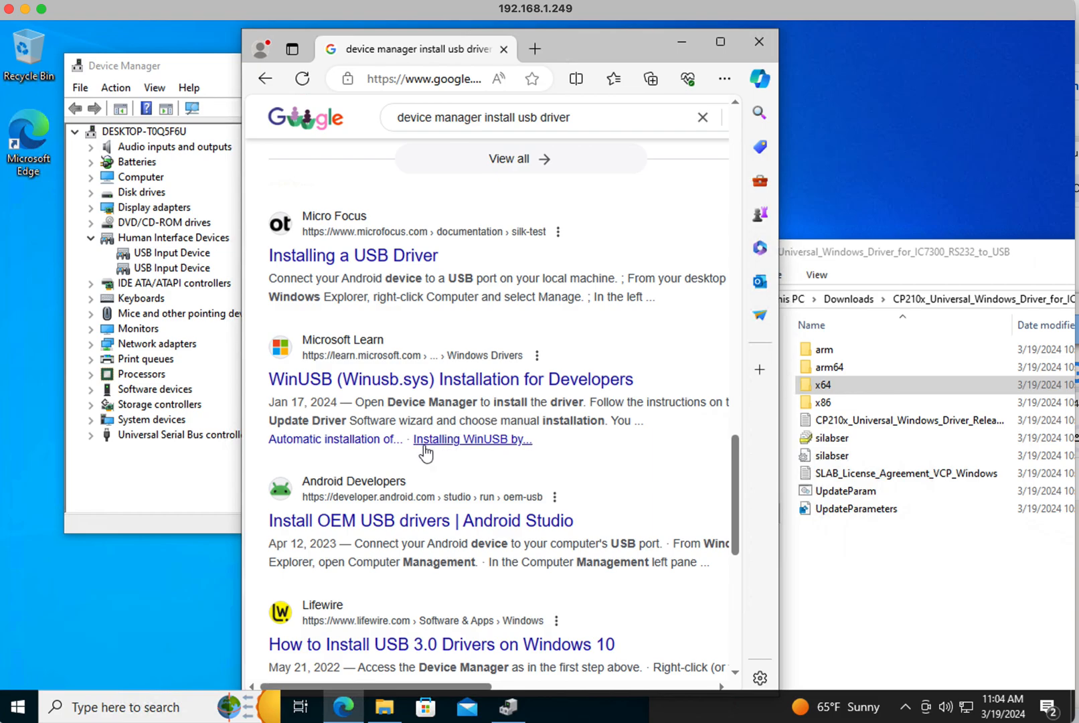
left_click(401, 385)
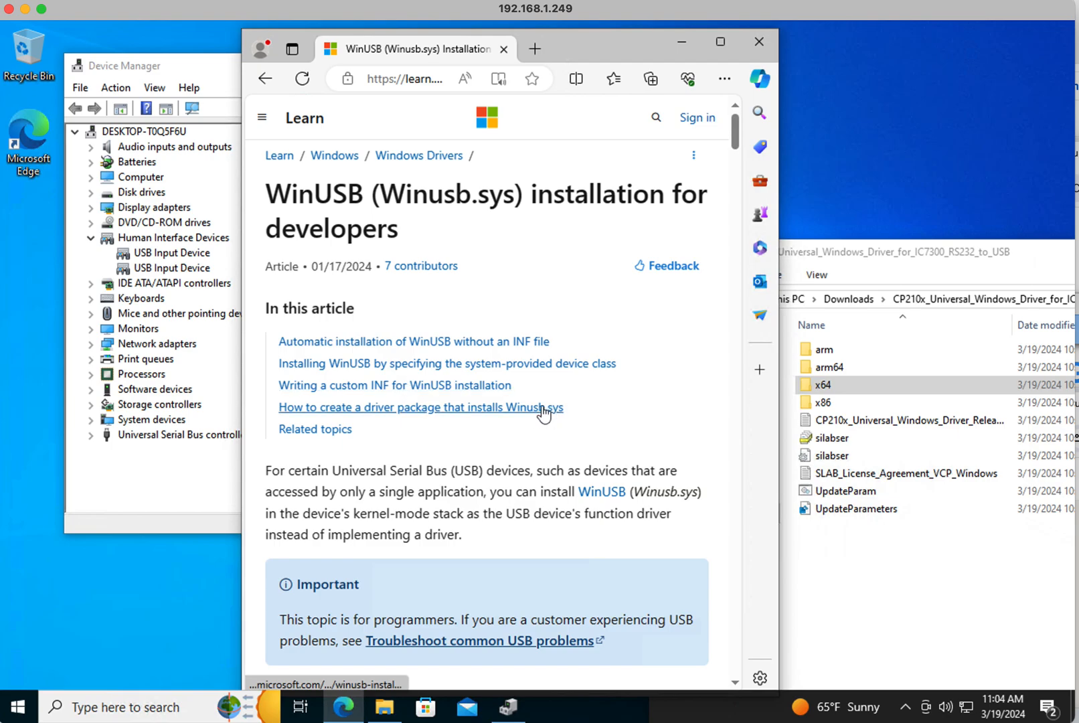
Examine the article's procedure for loading a USB driver through Device Manager and its section on writing a custom INF
scroll(536, 405, "down", 5)
scroll(513, 393, "down", 3)
scroll(513, 395, "up", 3)
scroll(514, 400, "down", 1)
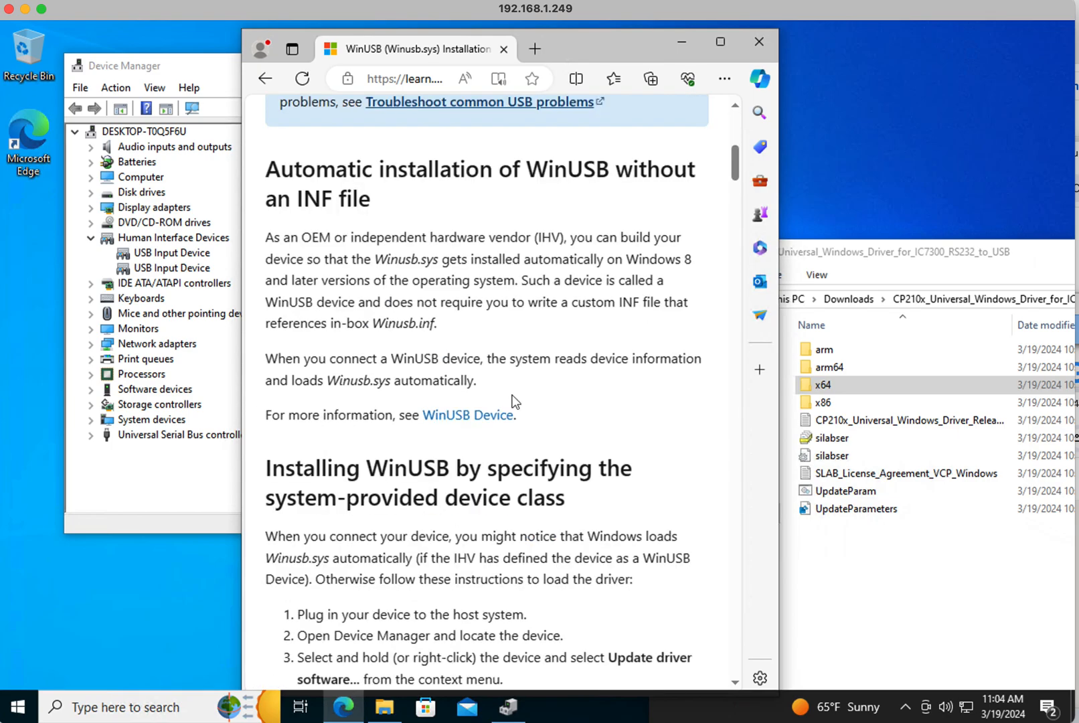
scroll(519, 362, "down", 2)
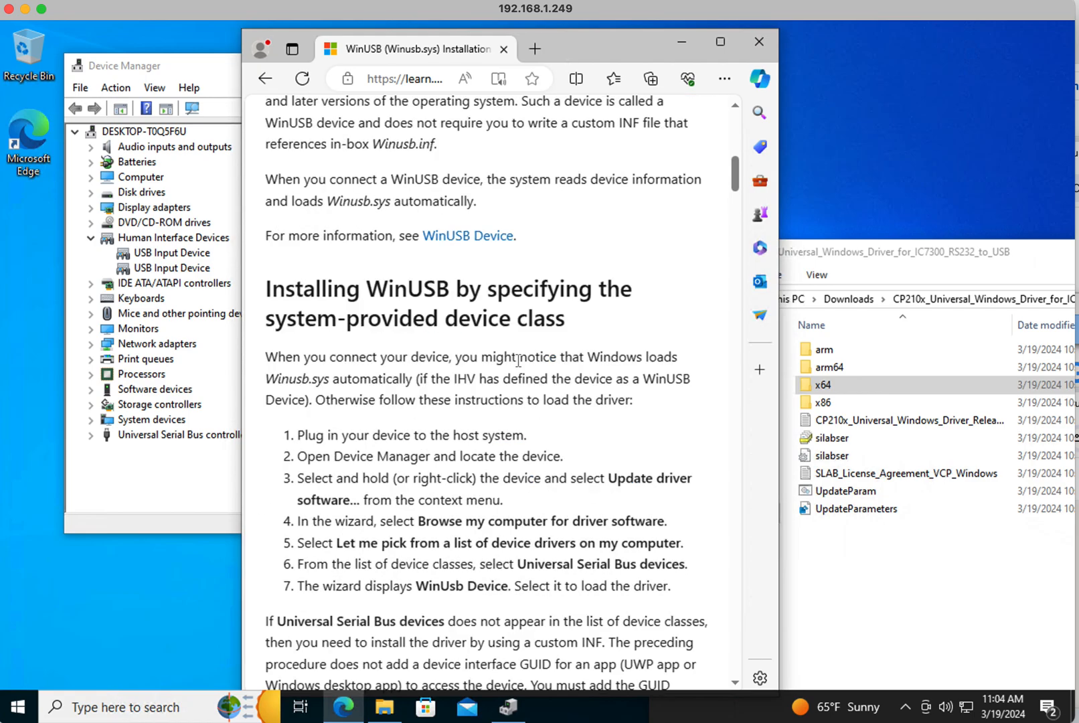
scroll(519, 362, "down", 1)
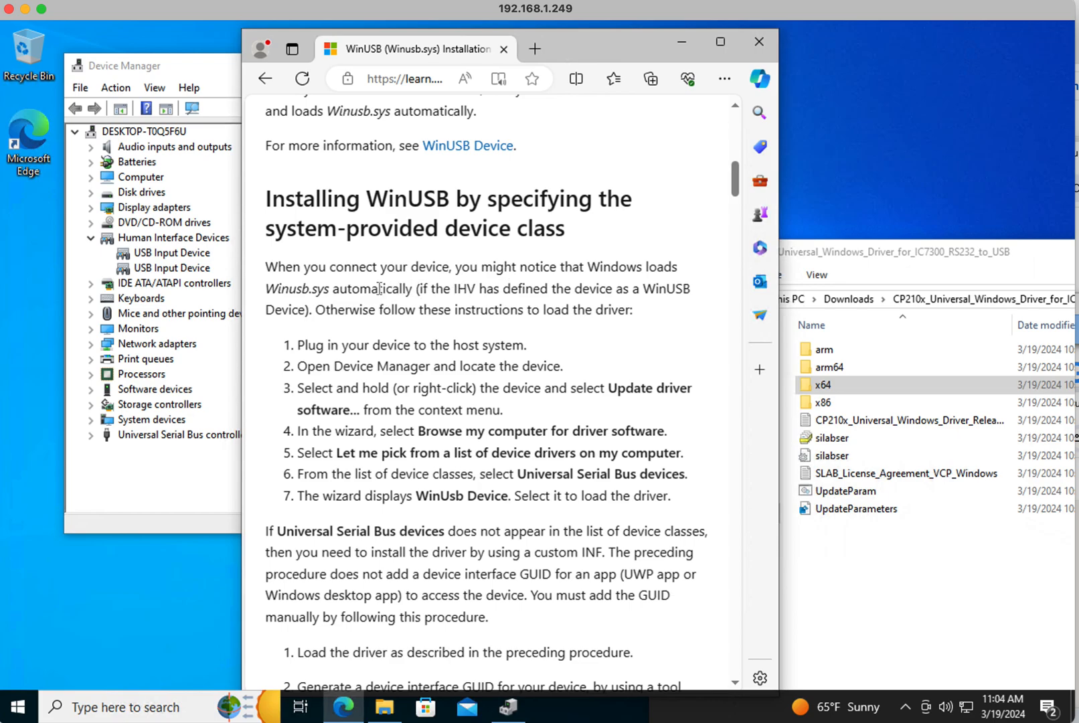
scroll(382, 293, "down", 1)
scroll(362, 278, "down", 1)
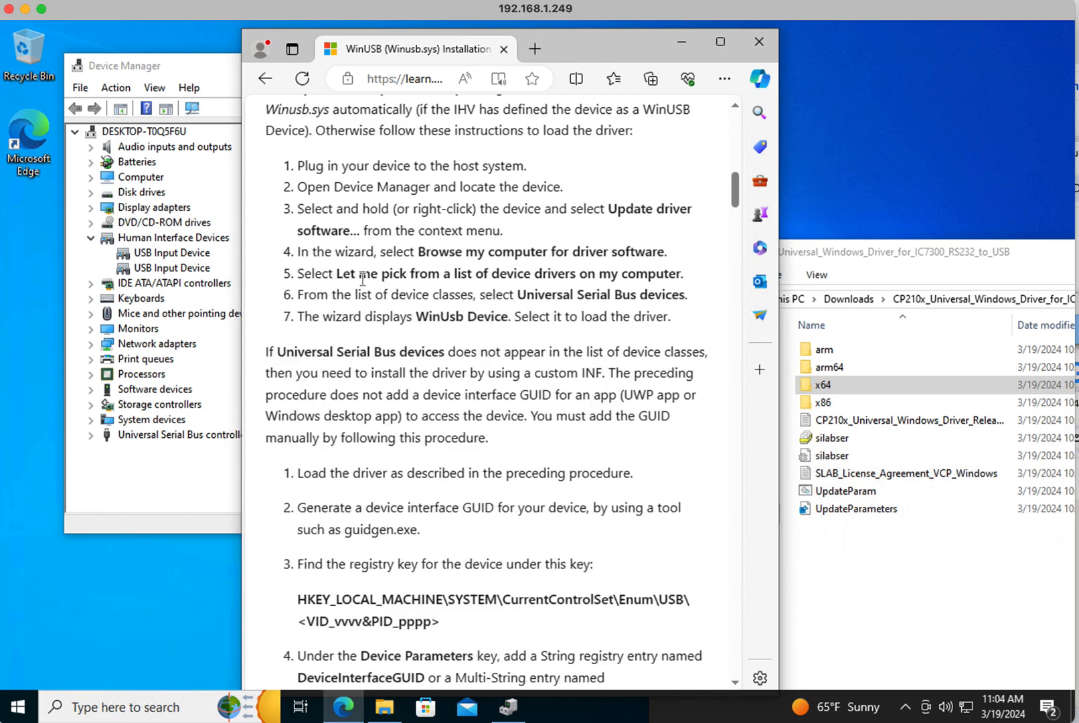
scroll(367, 274, "up", 1)
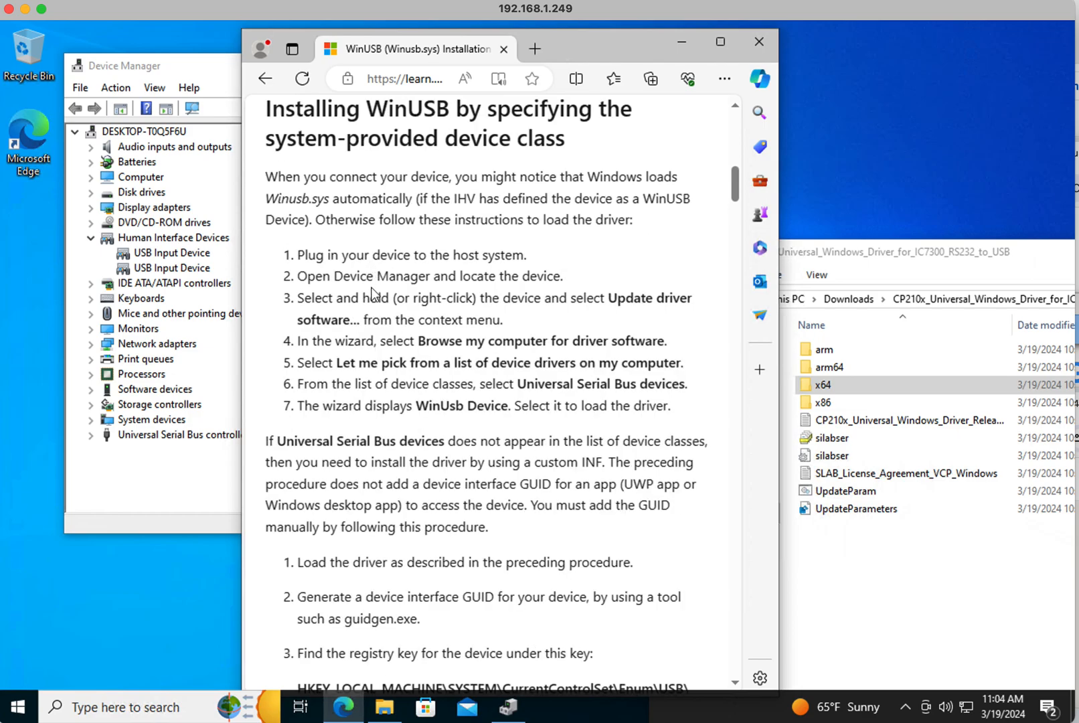
scroll(368, 310, "down", 1)
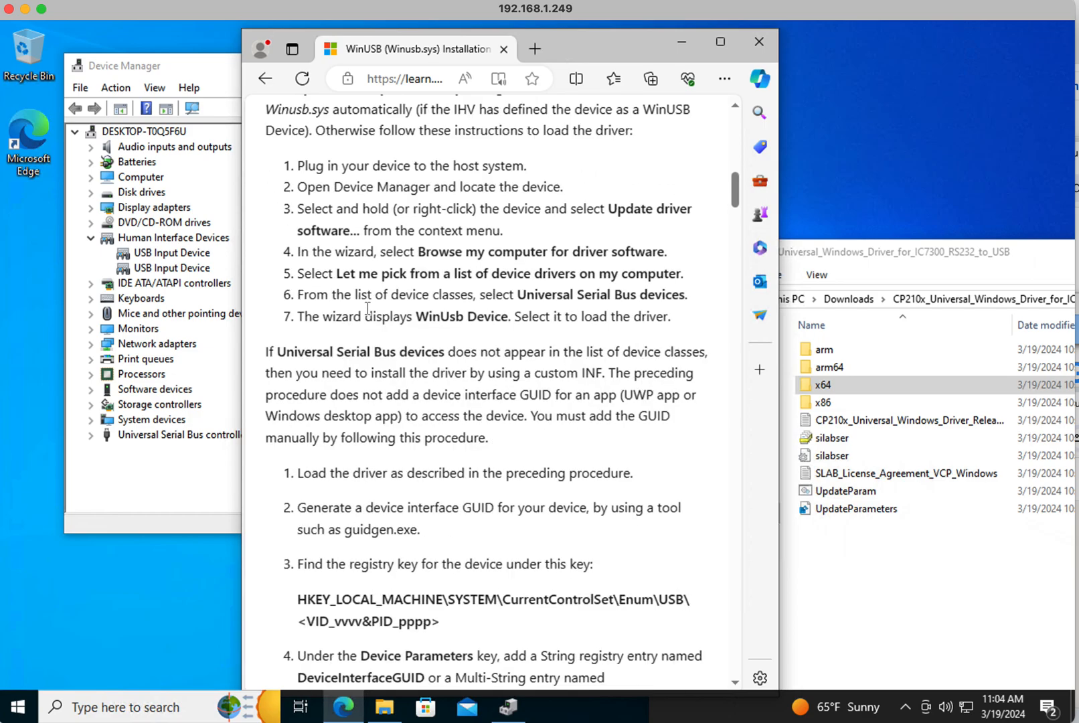
scroll(368, 308, "down", 3)
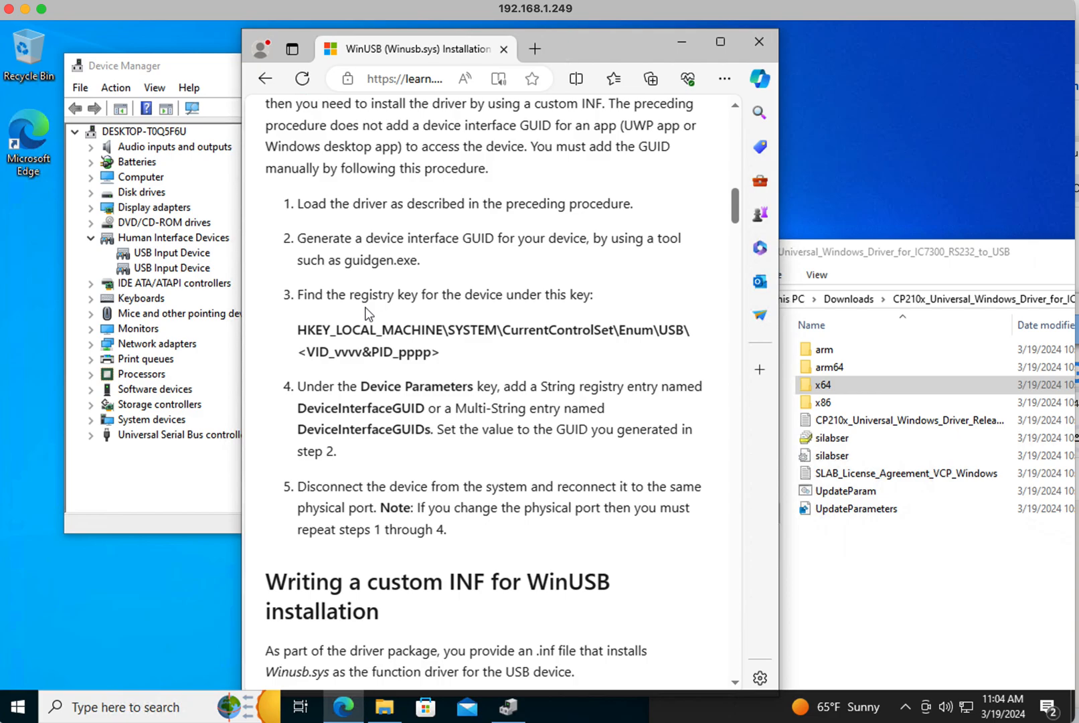
scroll(367, 312, "down", 8)
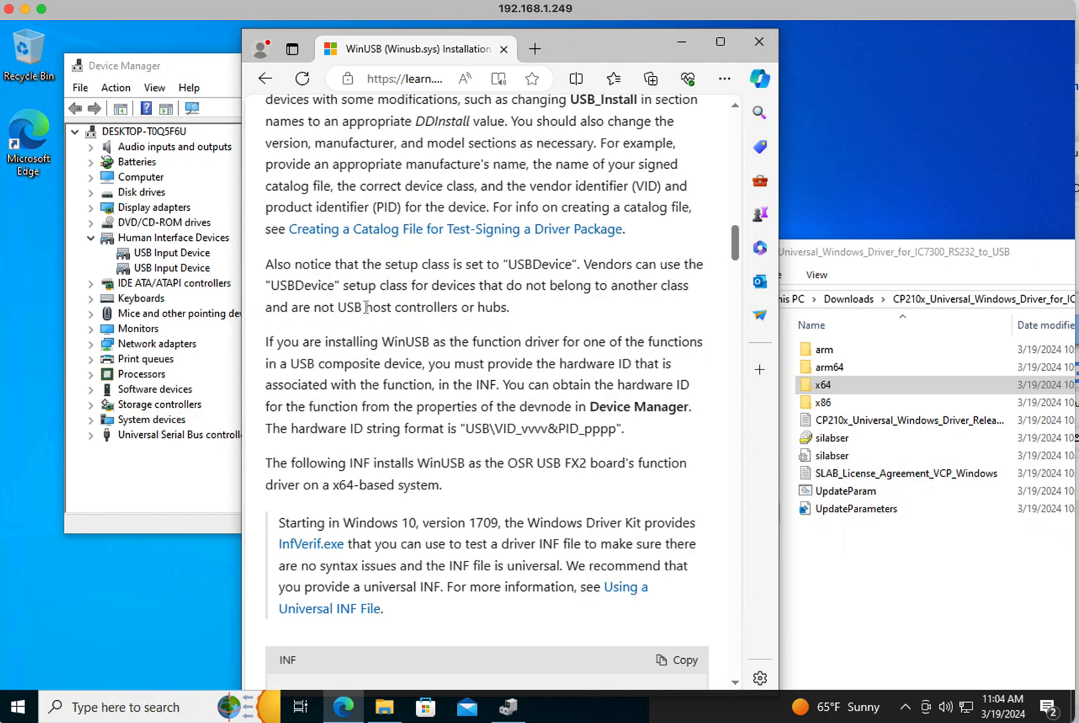
scroll(366, 307, "down", 8)
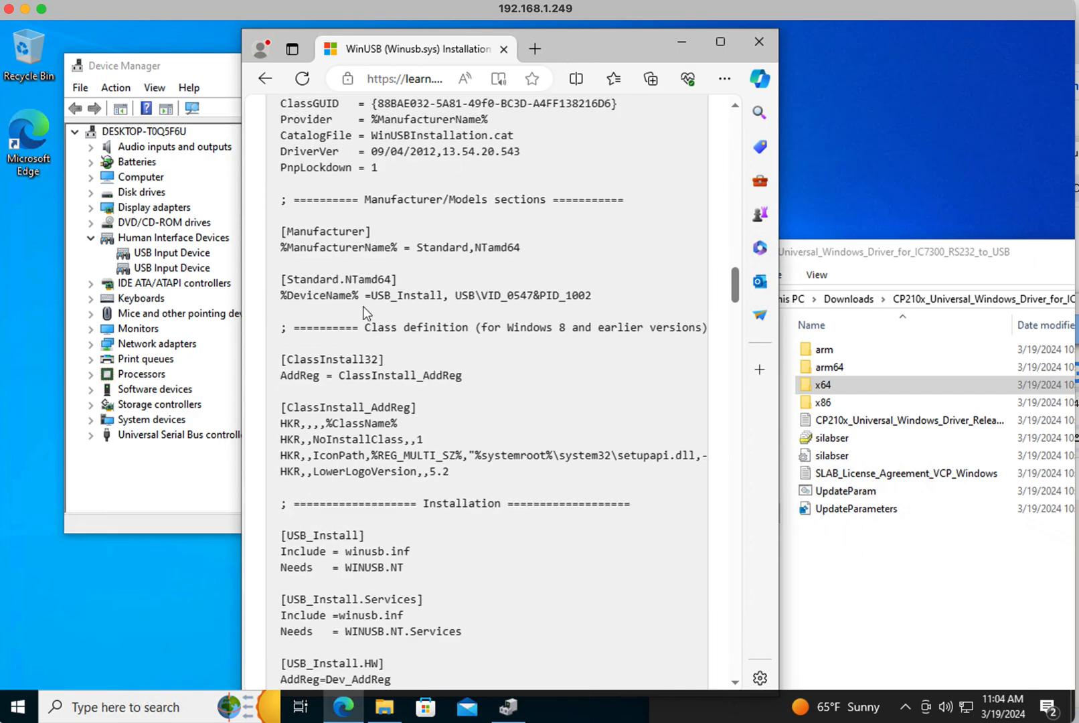
scroll(363, 306, "down", 2)
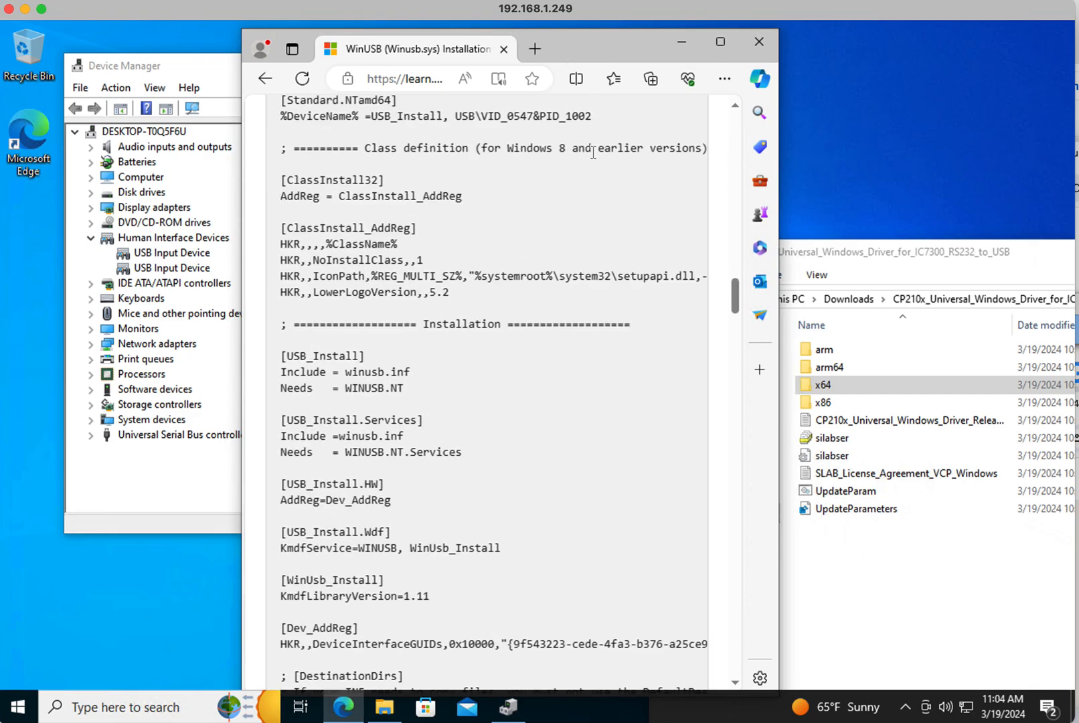